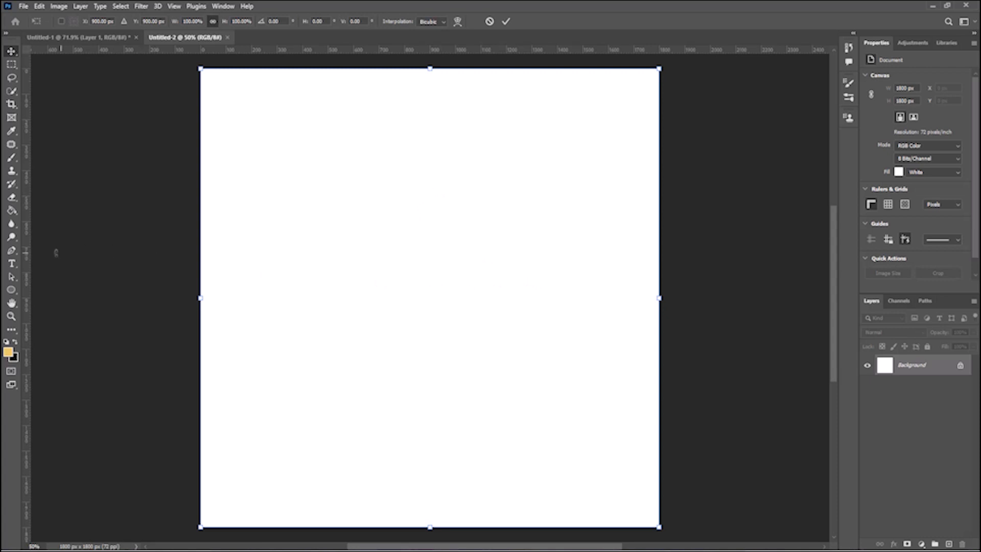
Place a vertical and a horizontal guide through the canvas centre, and clear the selection.
left_click_drag(27, 260, 431, 226)
left_click_drag(398, 50, 393, 298)
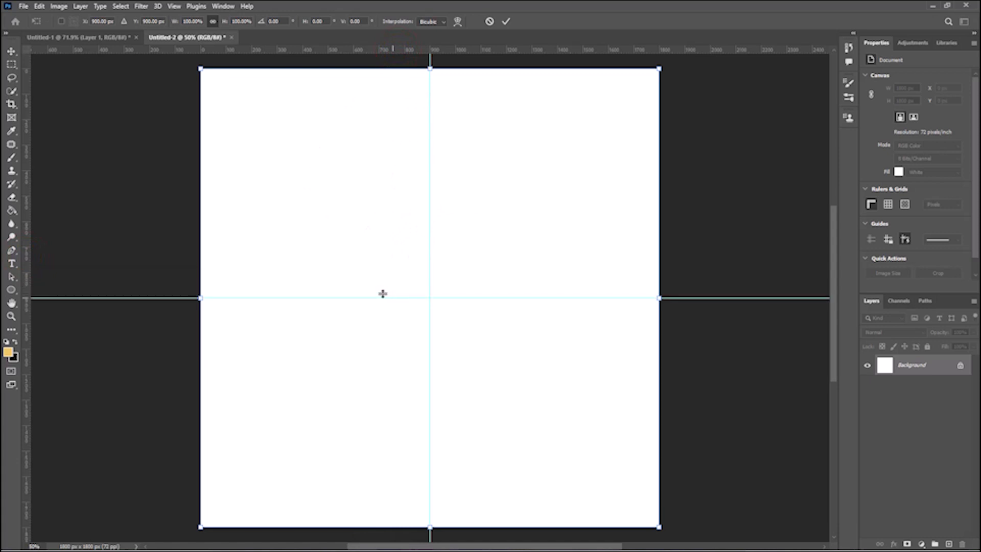
left_click(12, 52)
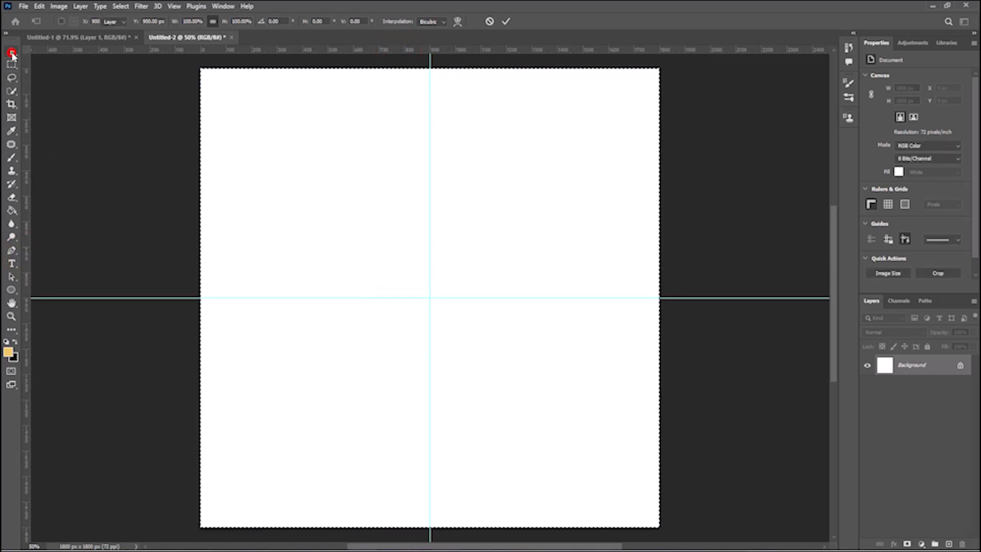
key("ctrl+d")
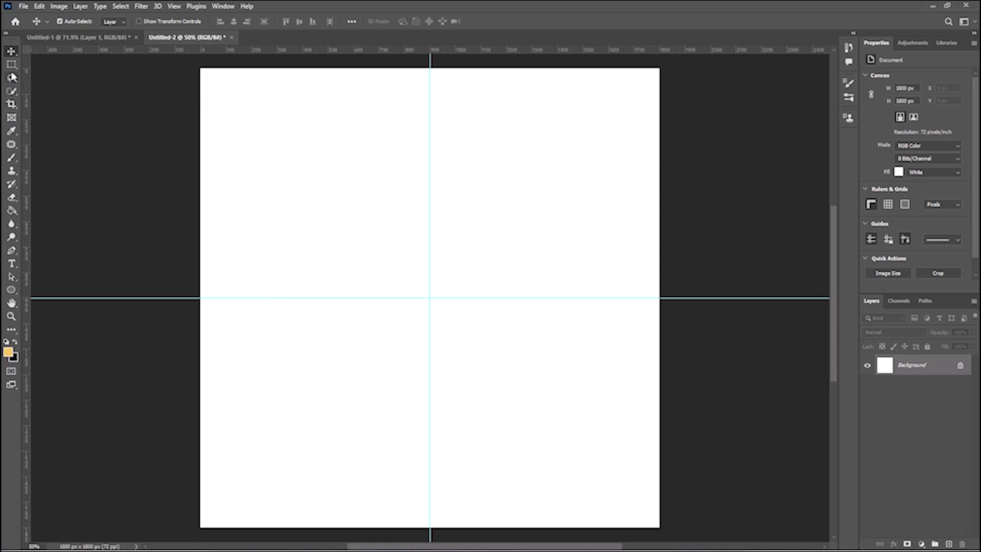
Make a fixed-size 1800 by 1800 px elliptical selection centred on the intersection of the guides.
right_click(12, 65)
left_click(28, 69)
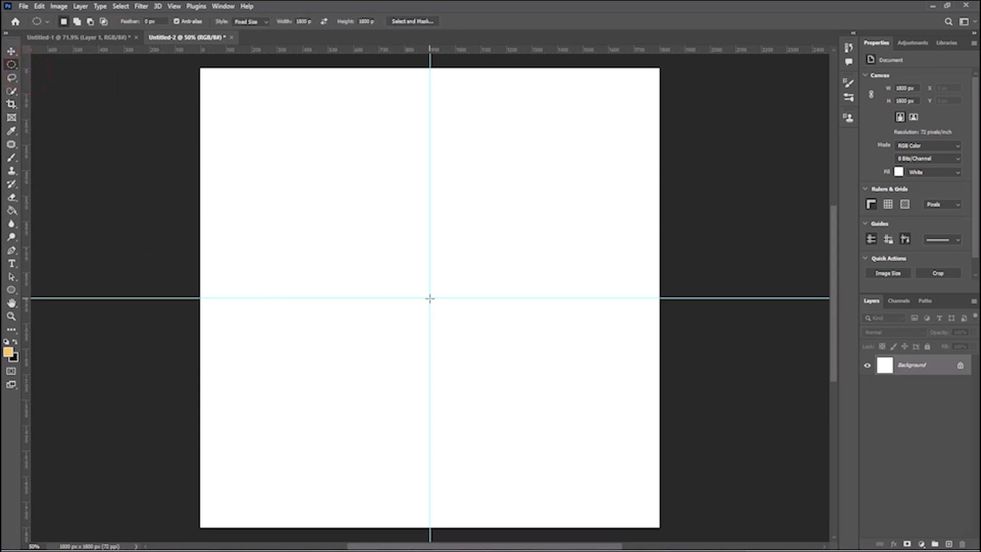
left_click_drag(429, 298, 474, 343)
key("Escape")
left_click(429, 299)
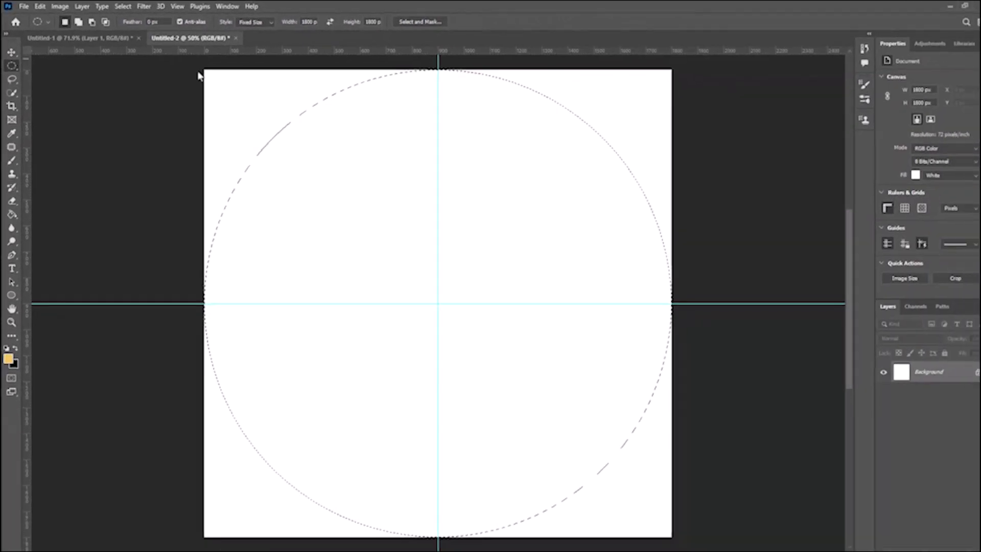
Fill the circular selection with a Solid Color fill layer in purple, #8b45d3.
left_click(12, 51)
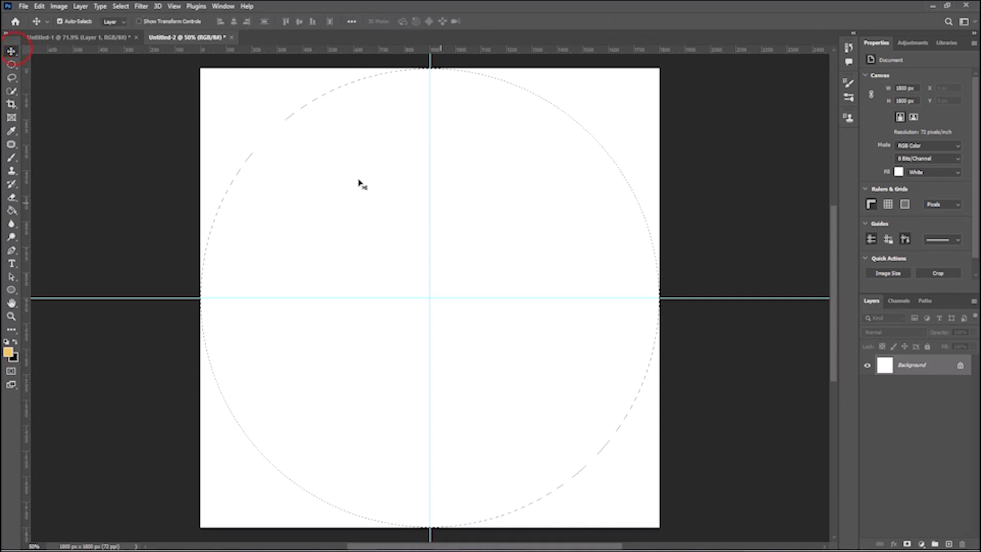
key("ctrl")
left_click(921, 544)
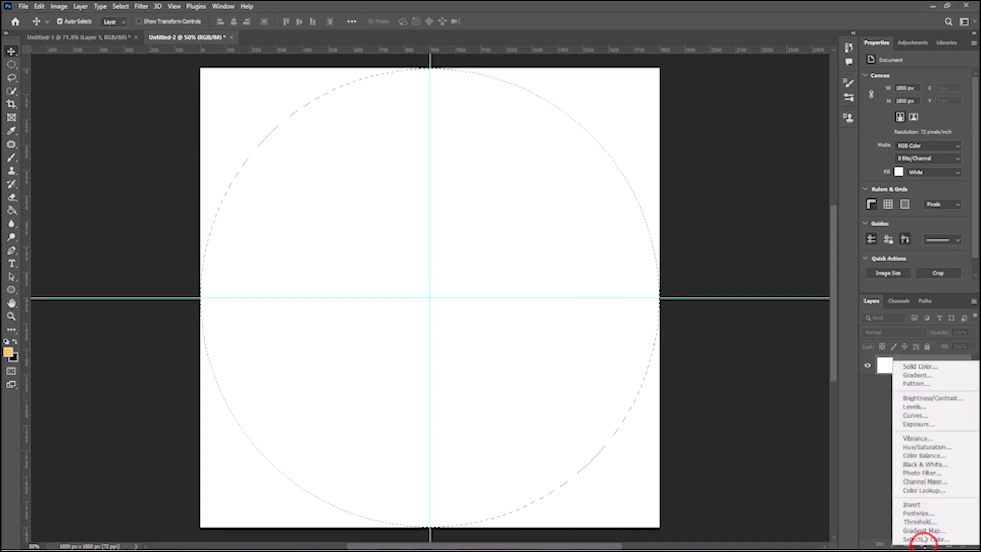
left_click(920, 367)
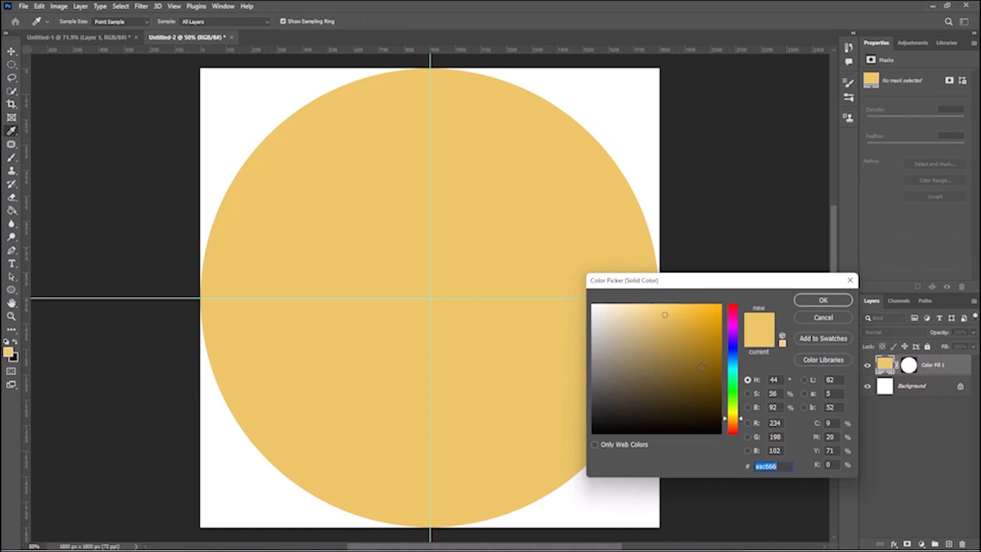
left_click_drag(732, 336, 679, 327)
left_click(716, 328)
left_click(809, 302)
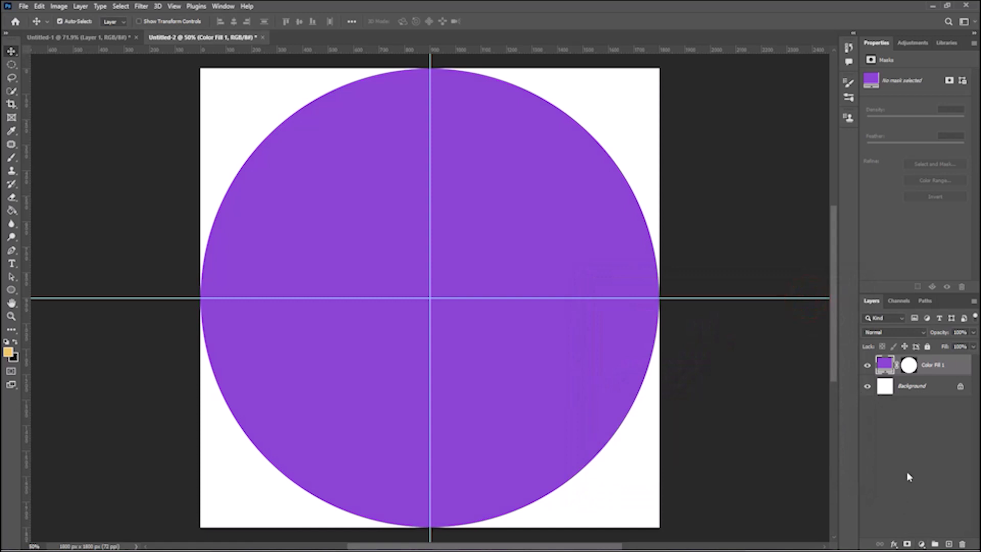
Duplicate the purple Color Fill 1 layer within the same document, keeping the default copy name.
right_click(934, 376)
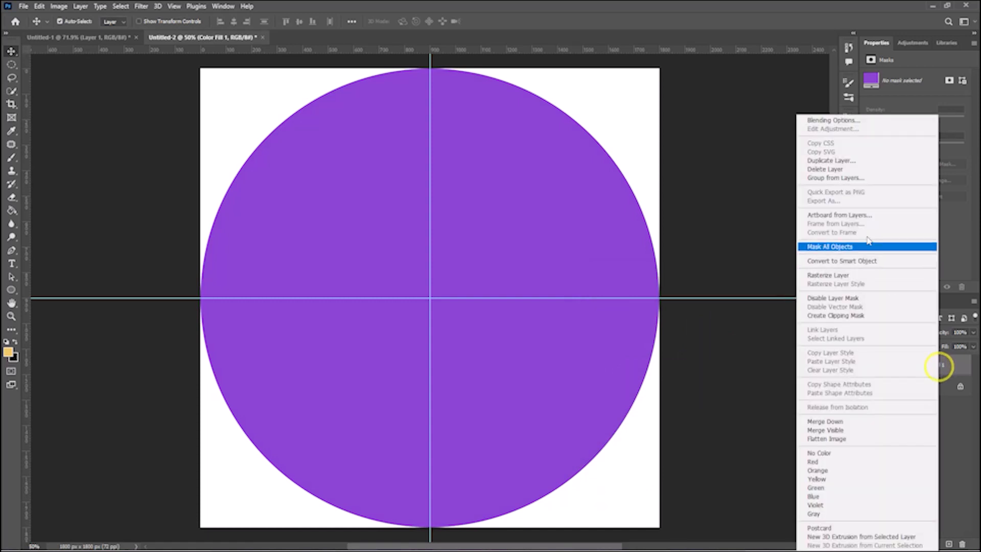
left_click(824, 160)
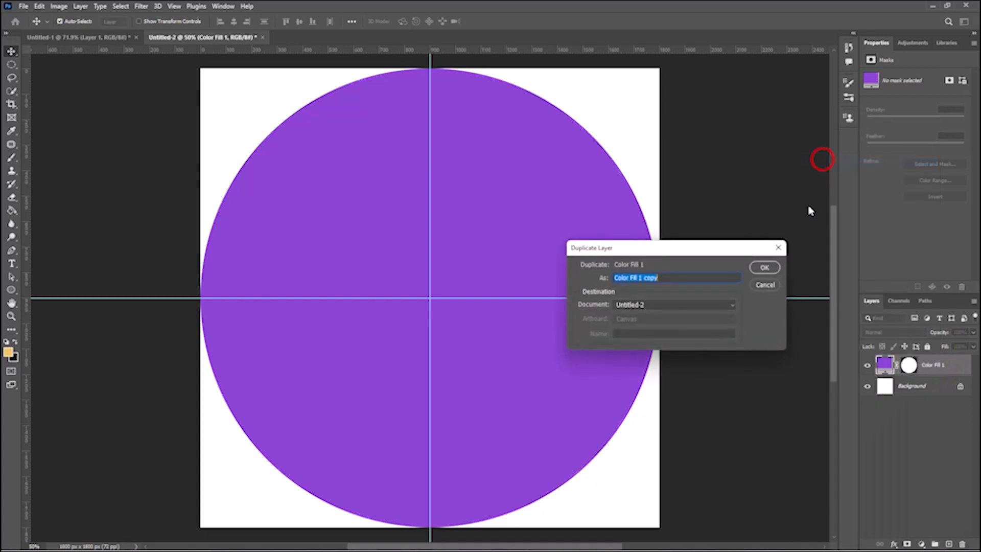
left_click(759, 266)
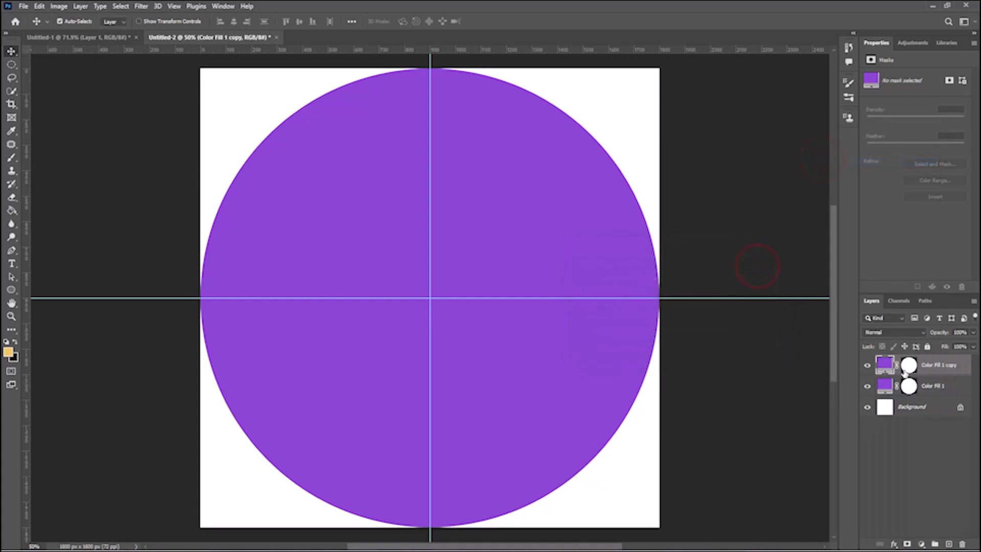
Scale the copied circle down proportionally around its centre, about 150 px inside the original circle's edge.
left_click(905, 368)
left_click(885, 368)
key("ctrl+t")
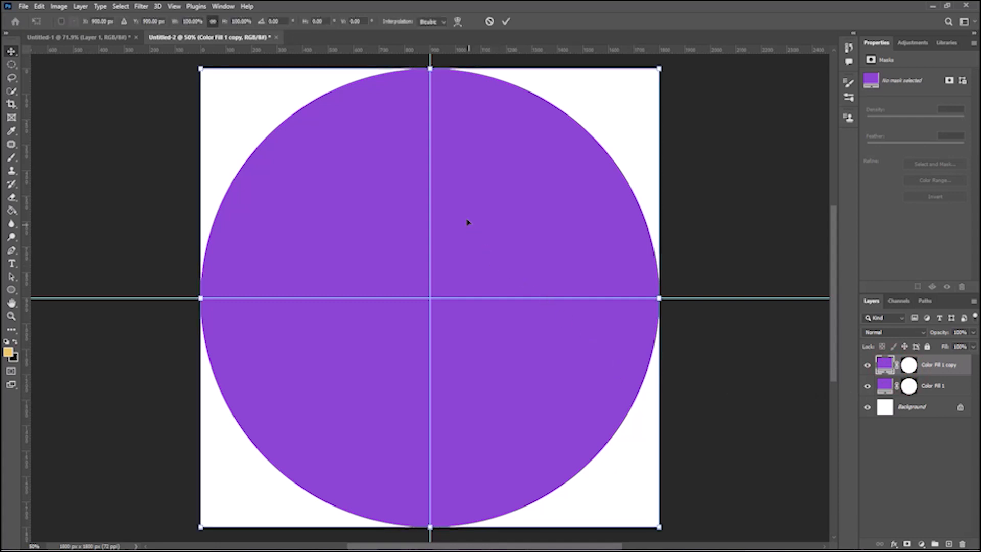
left_click_drag(430, 69, 429, 107)
key("Return")
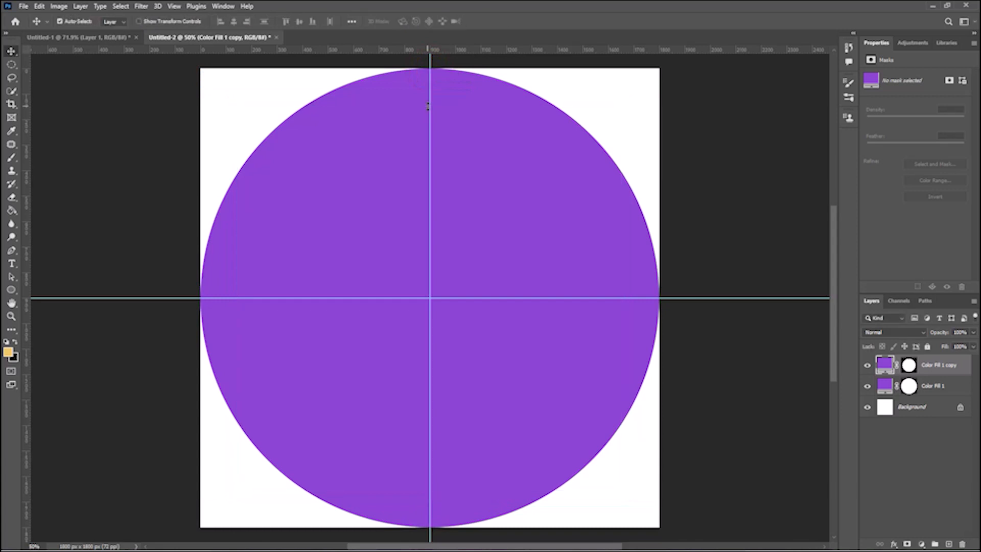
Recolour the smaller circle's fill layer to yellow, #e1d14a.
double_click(883, 367)
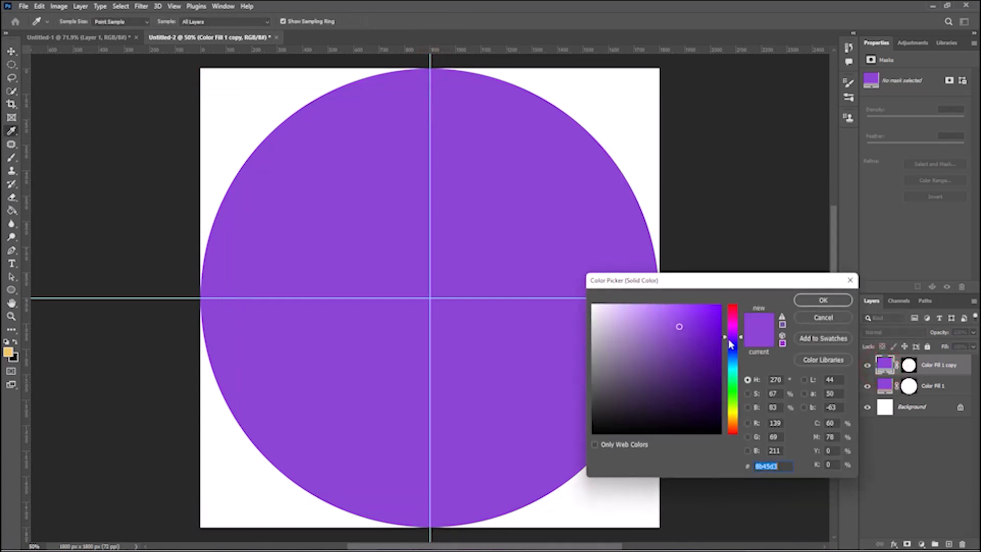
left_click_drag(738, 341, 741, 416)
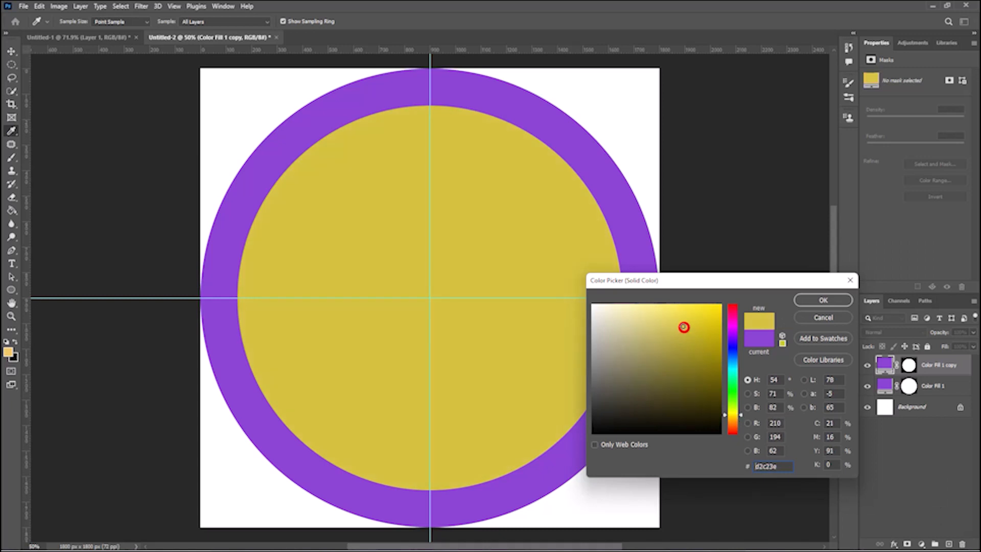
left_click_drag(684, 327, 679, 320)
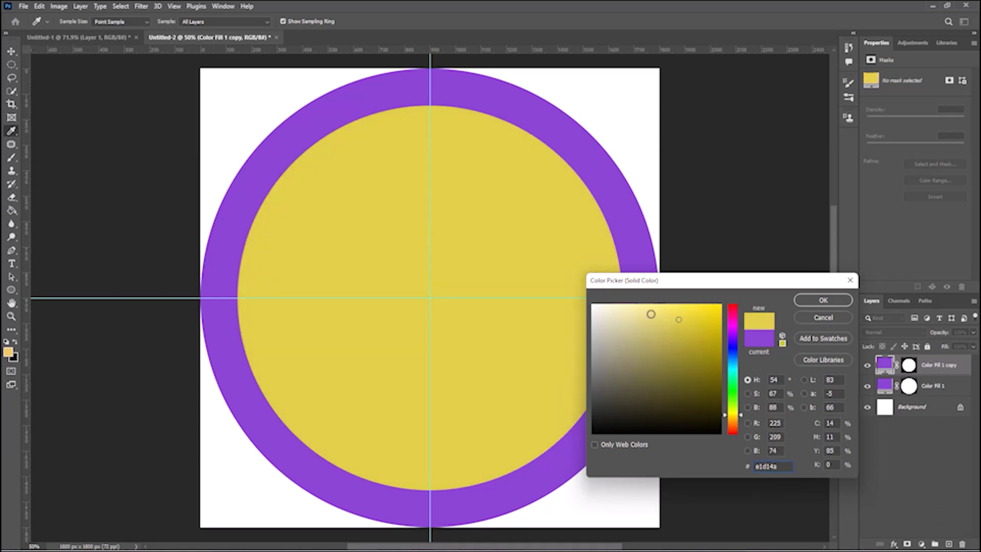
left_click(822, 301)
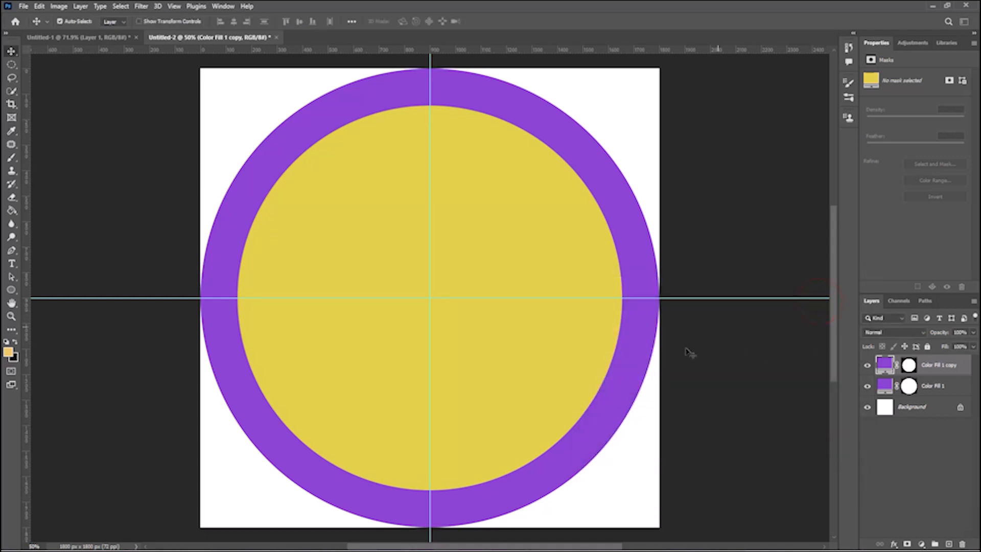
left_click(91, 142)
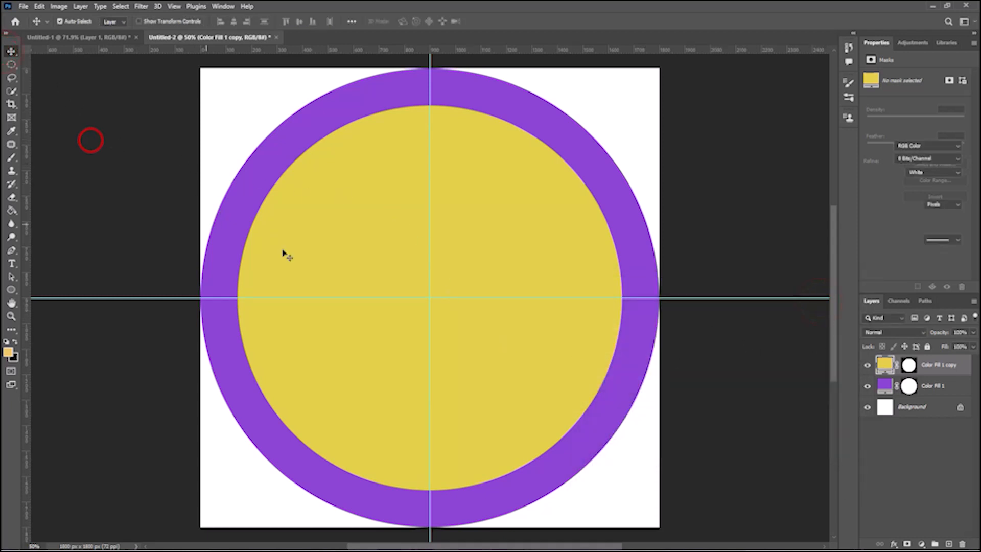
left_click(783, 398)
left_click(633, 372)
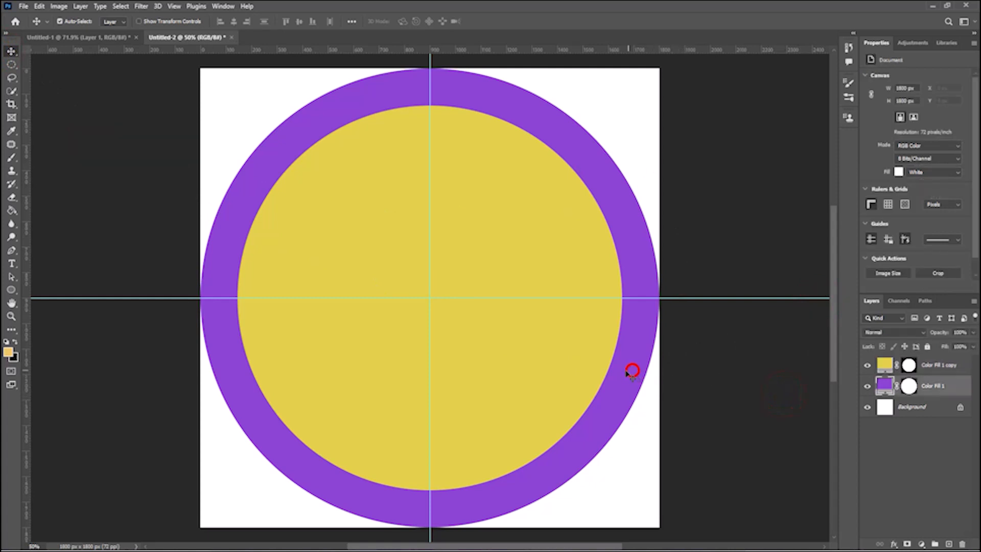
left_click(576, 353)
left_click(616, 361)
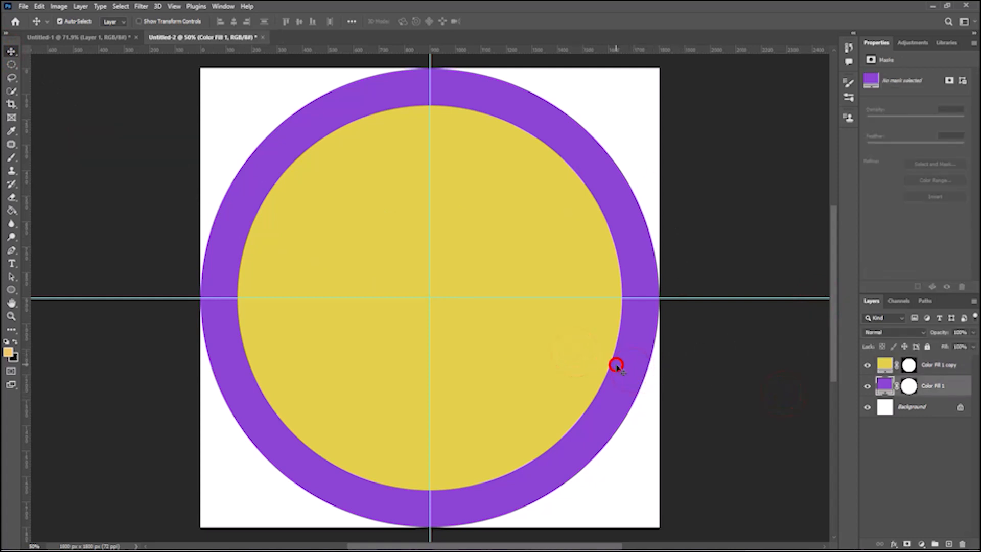
left_click(583, 358)
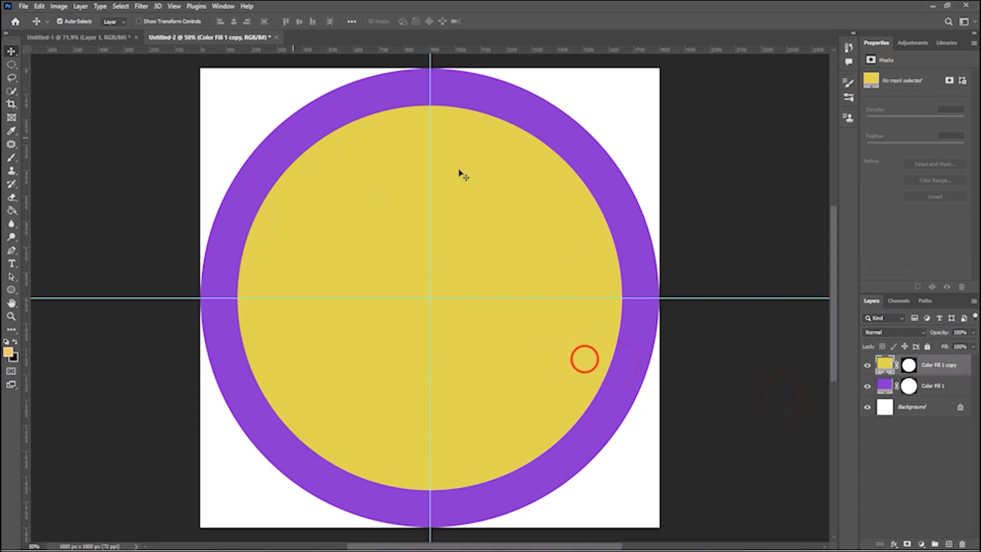
Switch to the Untitled-1 photo and start a Pen tool path where the woman's shirt meets the photo's bottom edge.
left_click(115, 37)
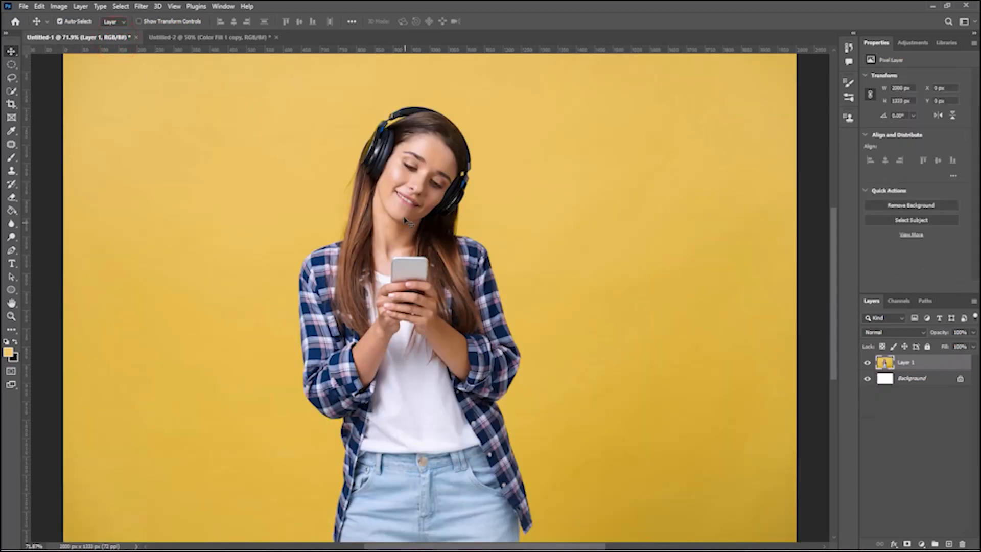
key("ctrl+plus")
key("ctrl+plus")
left_click_drag(397, 446, 516, 102)
left_click(11, 250)
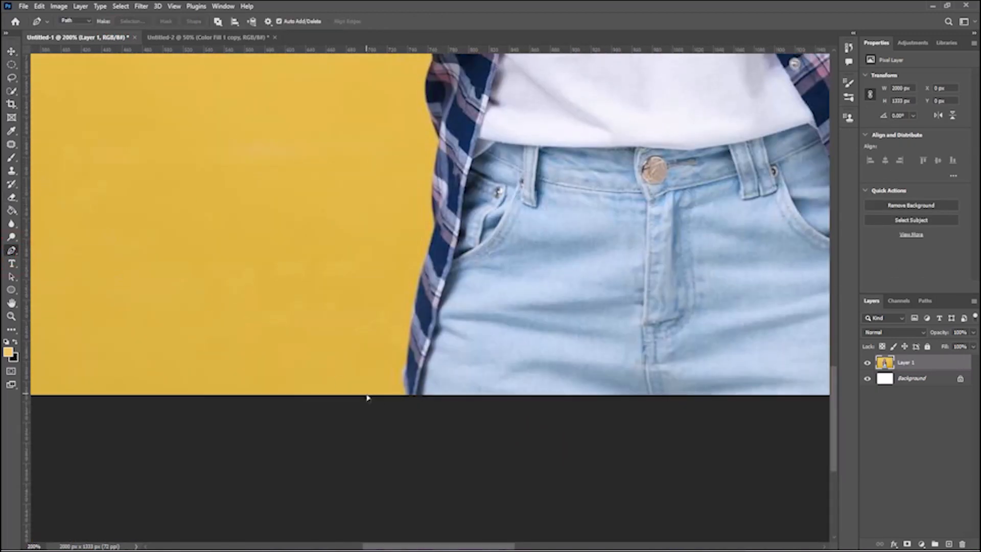
key("ctrl+plus")
key("ctrl+plus")
left_click_drag(407, 437, 393, 461)
left_click(388, 472)
Trace the shirt's outer edge beside the jeans up to waistband height with curved path segments.
left_click_drag(385, 416, 389, 408)
left_click(385, 415, "alt")
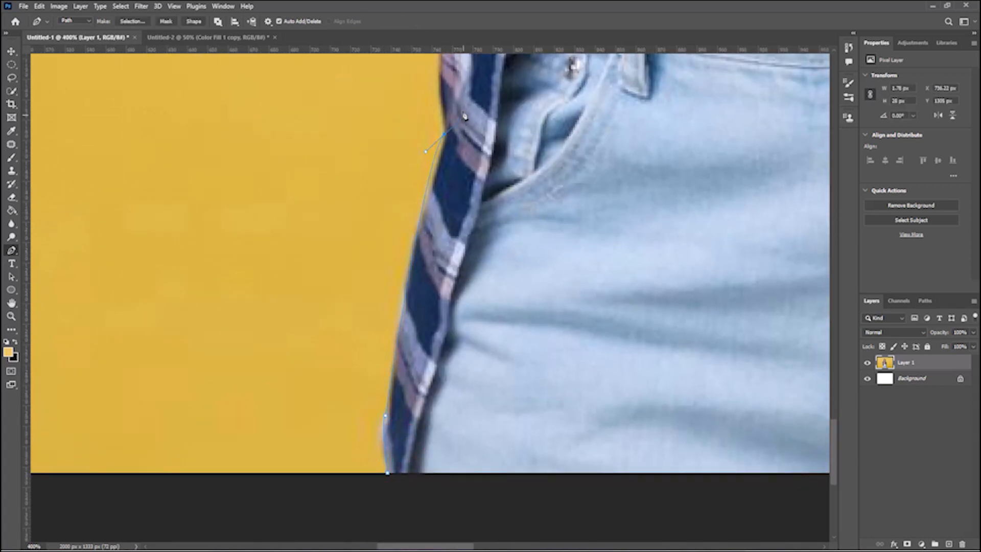
left_click_drag(464, 117, 459, 104)
left_click(444, 134, "alt")
left_click_drag(448, 137, 404, 358)
left_click_drag(408, 183, 419, 143)
left_click(408, 183, "alt")
Continue the path along the shirt's side from the waistband up to the corner beneath the bent elbow.
left_click_drag(409, 108, 441, 206)
key("ctrl+z")
left_click_drag(428, 354, 434, 330)
left_click(427, 355, "alt")
left_click_drag(438, 281, 441, 255)
left_click(437, 281, "alt")
left_click_drag(427, 137, 458, 230)
left_click(424, 271, "alt")
left_click(426, 246)
Trace the path around the underside and outside of the plaid sleeve's elbow.
left_click_drag(376, 258, 358, 256)
left_click(377, 257, "alt")
left_click_drag(345, 272, 426, 385)
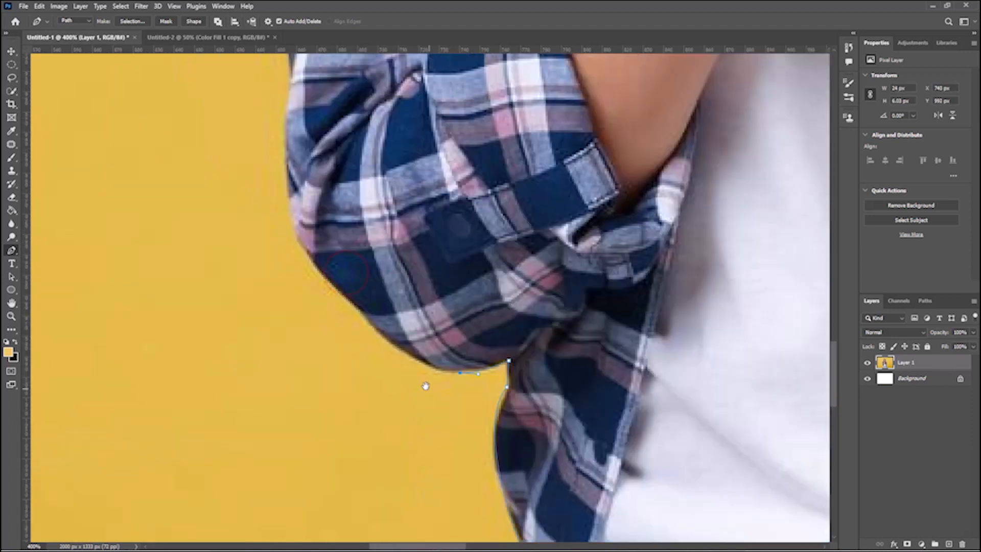
left_click(378, 332, "alt")
left_click_drag(379, 332, 425, 408)
left_click_drag(378, 349, 396, 334)
left_click(378, 349, "alt")
left_click(394, 354, "alt")
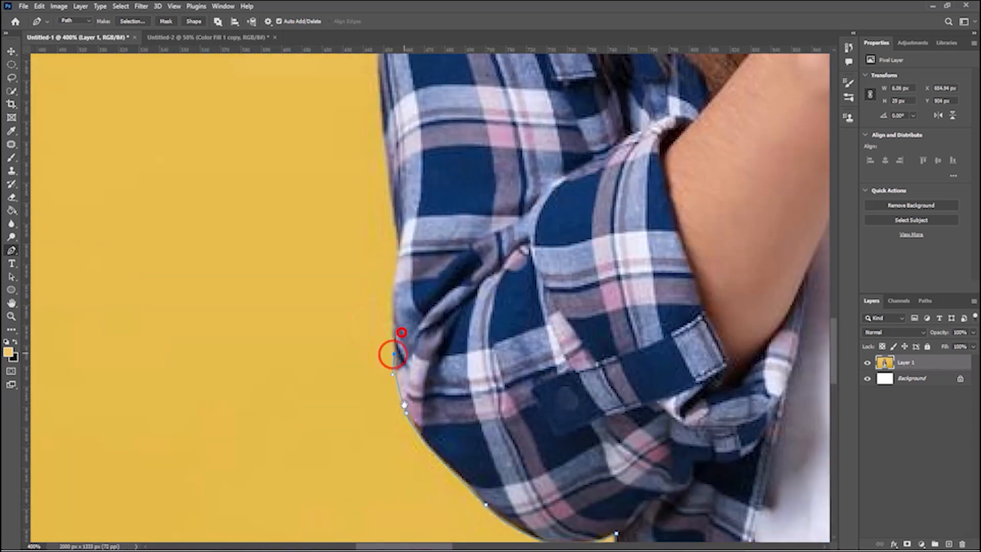
left_click_drag(404, 405, 407, 432)
left_click_drag(400, 357, 403, 338)
left_click(400, 357, "alt")
Extend the path up the outer edge of the upper sleeve to just below the shoulder.
left_click_drag(388, 303, 414, 405)
left_click(410, 417, "alt")
left_click_drag(406, 364, 423, 422)
left_click_drag(411, 316, 416, 304)
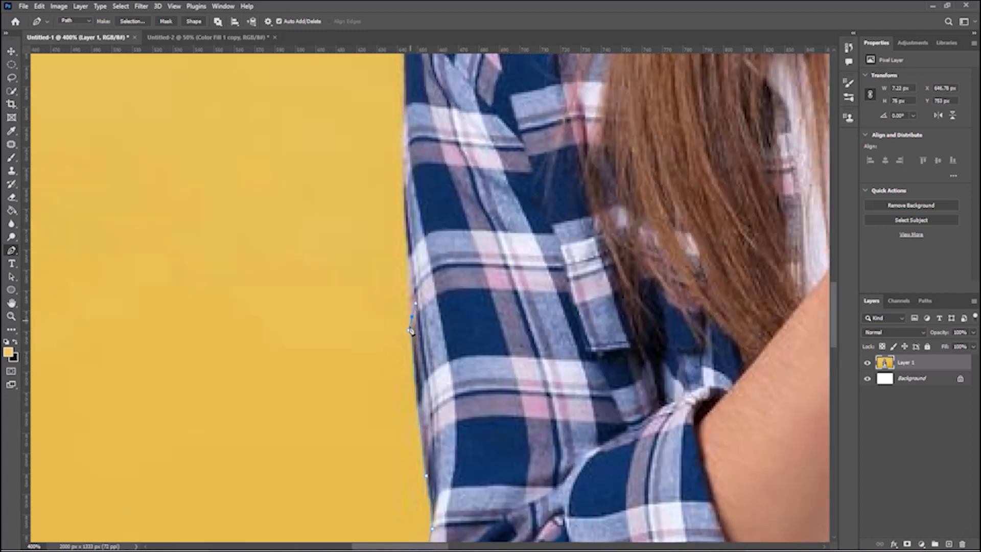
left_click(411, 317, "alt")
left_click_drag(403, 182, 416, 311)
left_click_drag(418, 219, 421, 309)
left_click_drag(420, 308, 419, 296)
left_click(421, 308, "alt")
left_click_drag(425, 225, 431, 318)
left_click(425, 326, "alt")
Curve the path over the shoulder towards the long hair.
left_click_drag(451, 246, 348, 448)
left_click_drag(378, 408, 399, 405)
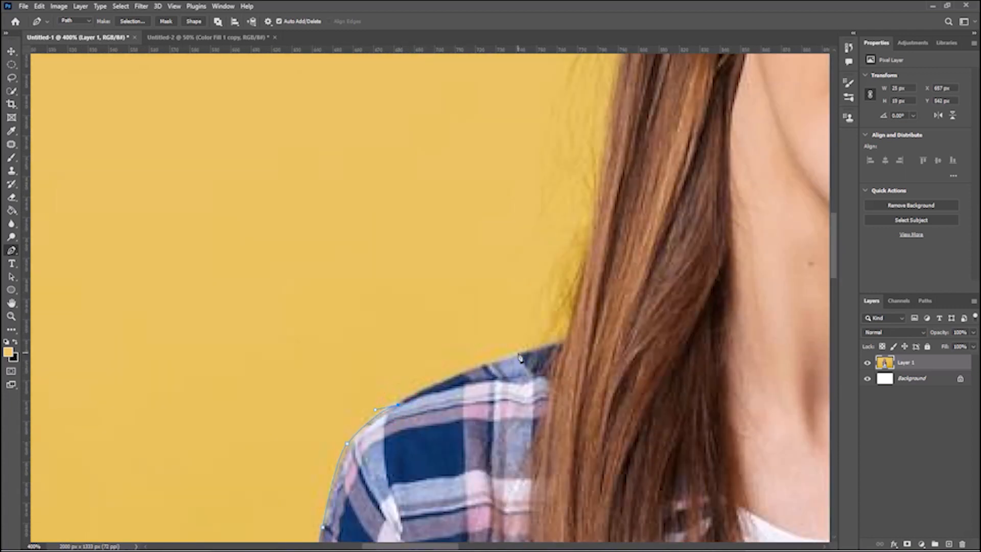
left_click(518, 353, "alt")
left_click_drag(518, 354, 491, 477)
Trace the path up the outer edge of the long hair and along the headphone ear cup.
left_click(557, 343)
left_click_drag(518, 375, 520, 335)
left_click(518, 375, "alt")
left_click_drag(539, 243, 446, 429)
left_click(538, 242, "alt")
left_click(458, 305, "alt")
left_click_drag(469, 289, 439, 424)
left_click_drag(463, 335, 426, 404)
left_click(463, 335, "alt")
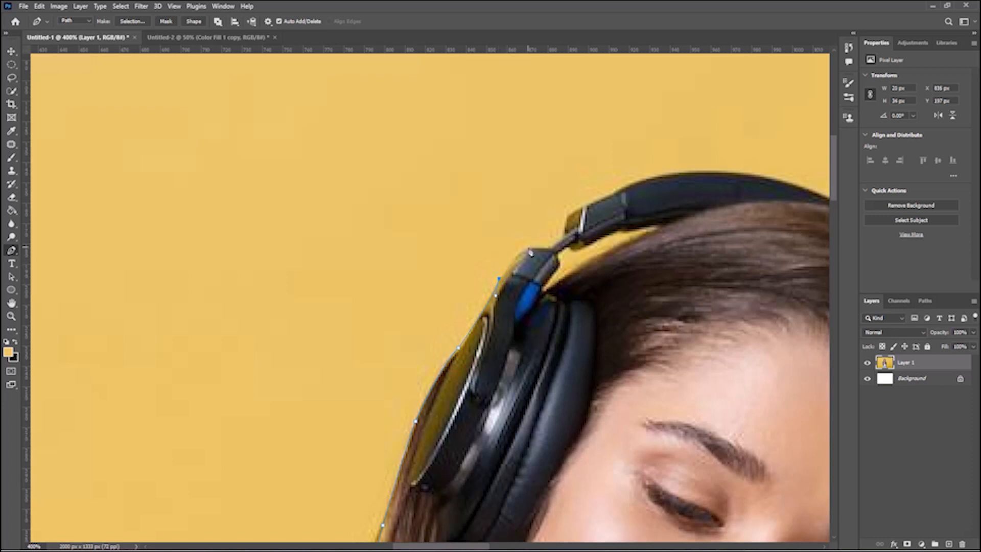
Outline the headphone hinge and carry the path over the top of the headband.
left_click(565, 235)
left_click(568, 215)
left_click_drag(587, 221, 404, 392)
left_click_drag(428, 364, 445, 355)
left_click(428, 363, "alt")
left_click_drag(495, 343, 374, 318)
left_click_drag(444, 316, 486, 337)
left_click(445, 316, "alt")
left_click_drag(558, 397, 427, 326)
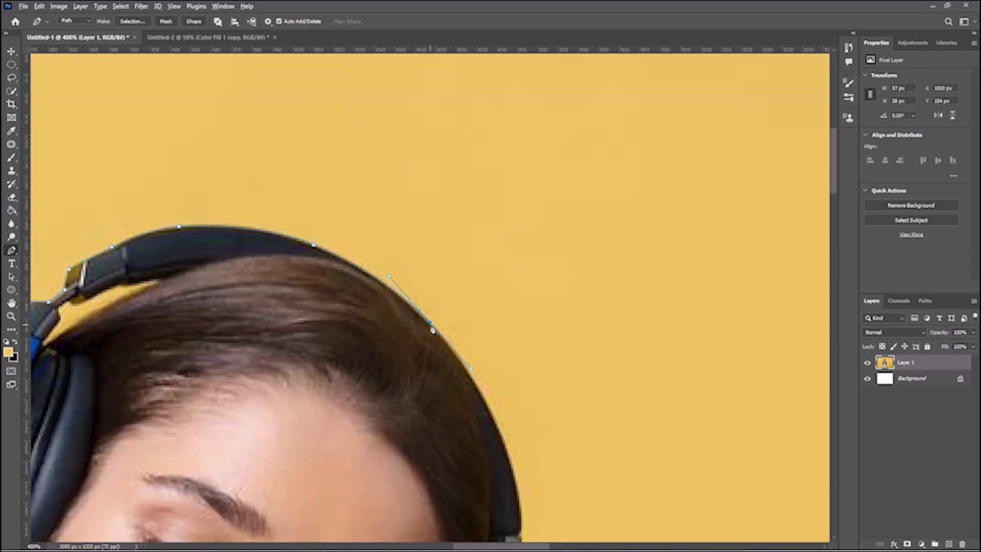
left_click(430, 322, "alt")
Continue the path down the far side of the headband to its grey end piece.
left_click_drag(460, 398, 350, 306)
left_click_drag(393, 347, 411, 394)
left_click(393, 347, "alt")
left_click_drag(410, 442, 377, 356)
left_click(410, 441, "alt")
left_click(377, 394)
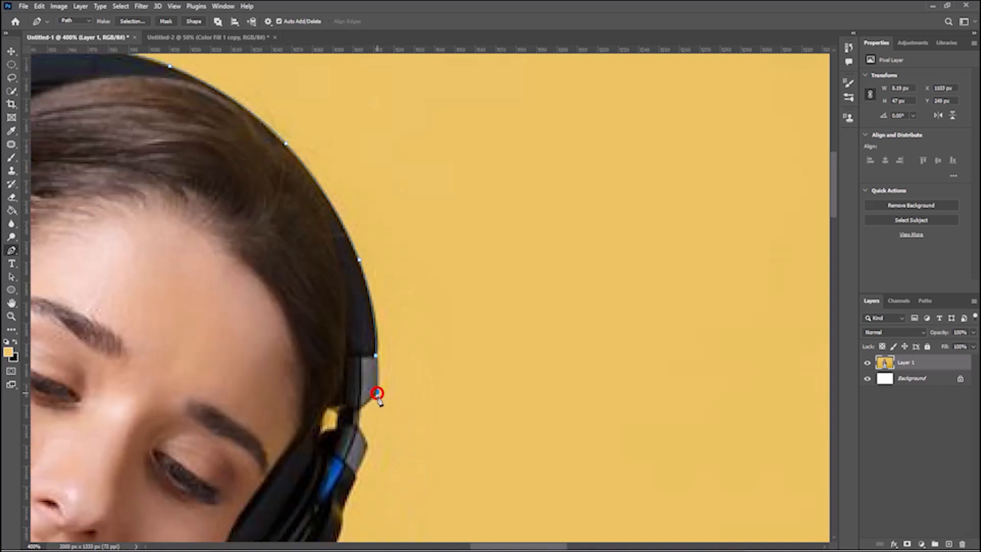
Outline the hinge and outer edge of the second ear cup down to where the hair emerges.
left_click(361, 409)
left_click_drag(360, 431, 369, 358)
left_click(362, 335)
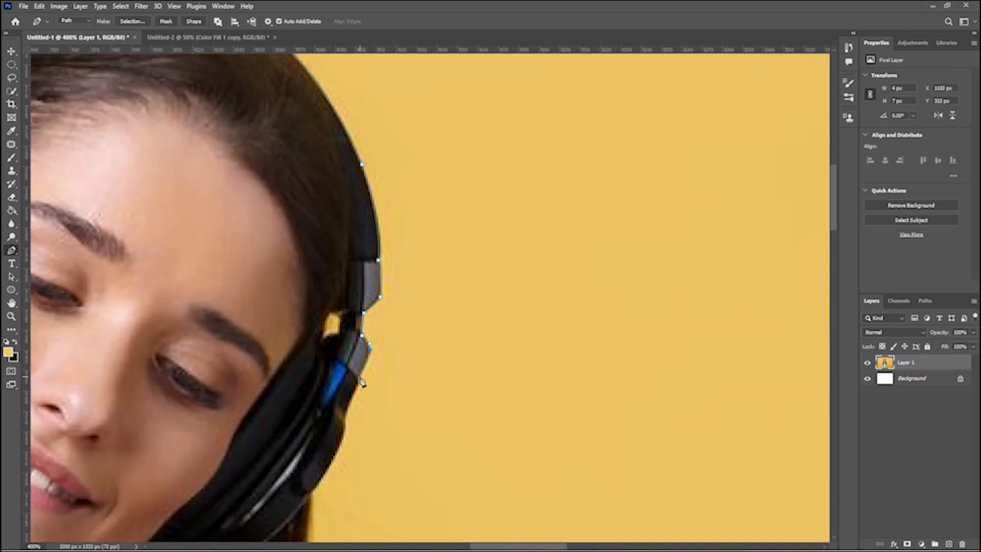
left_click(360, 379)
left_click_drag(317, 492, 357, 396)
left_click(384, 317)
left_click(377, 354)
left_click(353, 395)
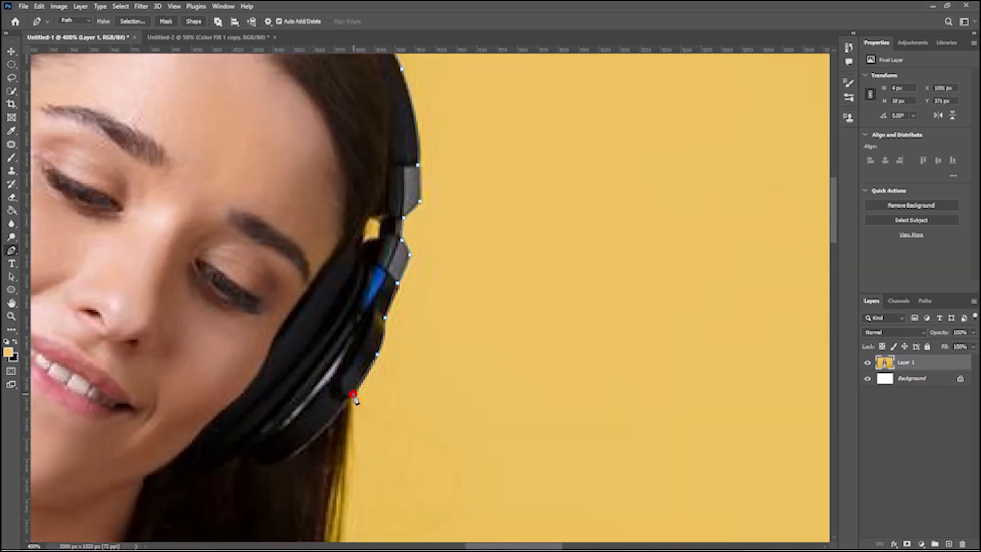
Trace the hair edge below the second ear cup down to the shirt's shoulder.
left_click_drag(339, 429, 337, 256)
left_click(343, 300)
left_click_drag(325, 395, 337, 492)
left_click(325, 395, "alt")
Trace the shirt's shoulder from the hair down to where the sleeve starts to drop.
left_click_drag(360, 407, 149, 282)
left_click_drag(181, 277, 198, 286)
left_click(182, 278, "alt")
left_click_drag(254, 316, 263, 327)
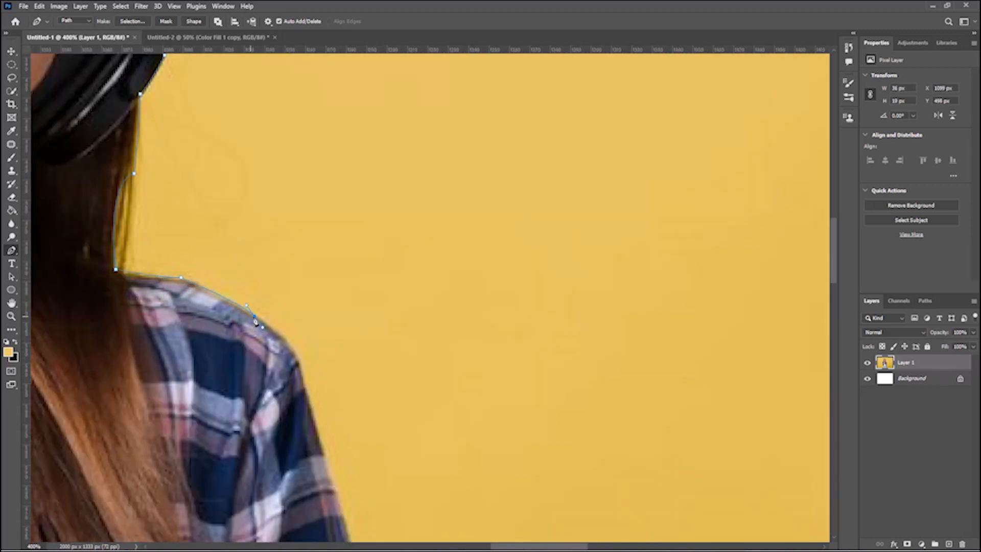
left_click_drag(301, 378, 237, 310)
left_click(256, 368)
Continue the path down the outer edge of the plaid sleeve towards the elbow.
left_click_drag(256, 368, 241, 193)
left_click(265, 273)
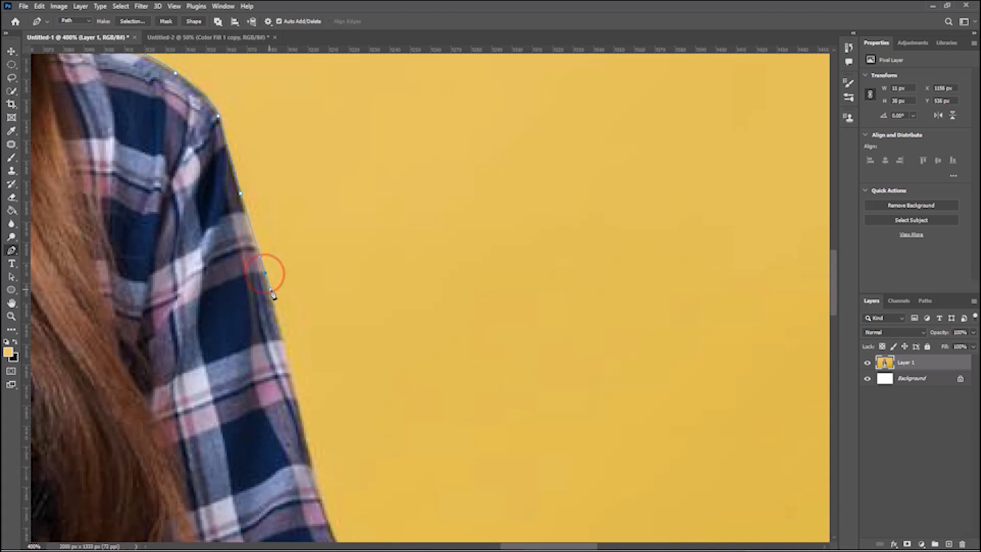
left_click(286, 350)
left_click_drag(306, 433, 271, 309)
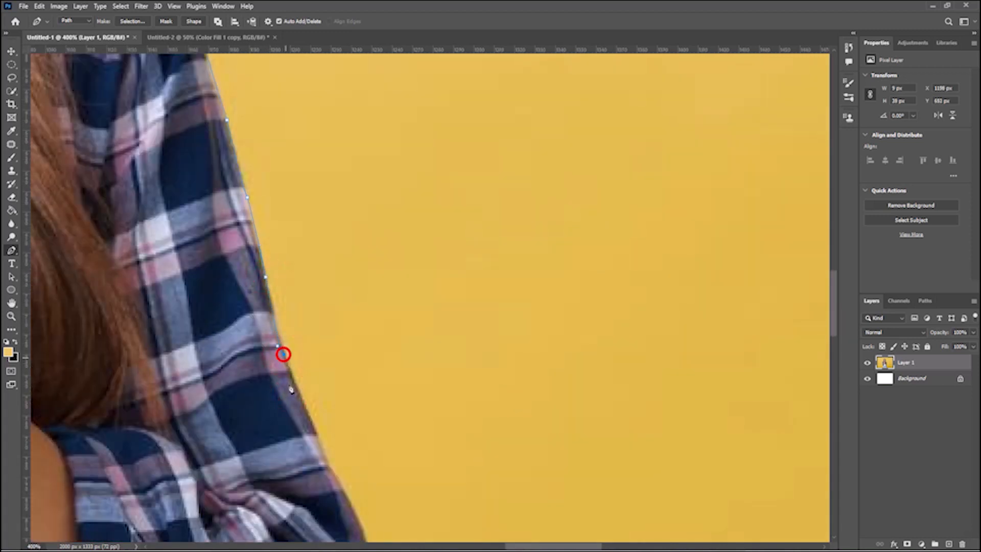
left_click_drag(315, 432, 273, 287)
left_click(272, 287)
Carry the path around the elbow and along the underside of the folded sleeve.
left_click_drag(301, 346, 319, 369)
left_click_drag(324, 413, 322, 430)
left_click_drag(308, 440, 342, 298)
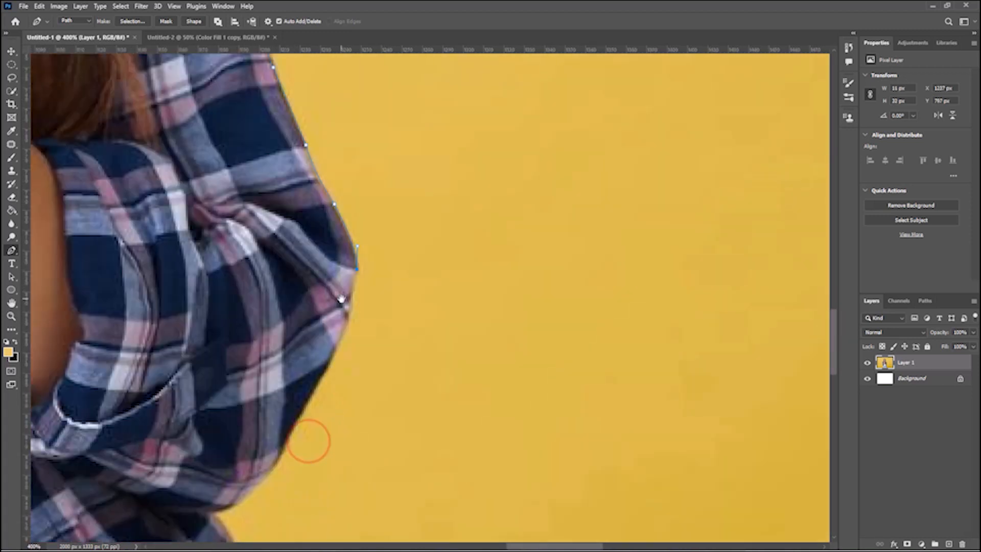
left_click(349, 316)
left_click(315, 388)
left_click_drag(281, 449, 277, 458)
left_click_drag(271, 439, 313, 275)
left_click_drag(297, 322, 280, 338)
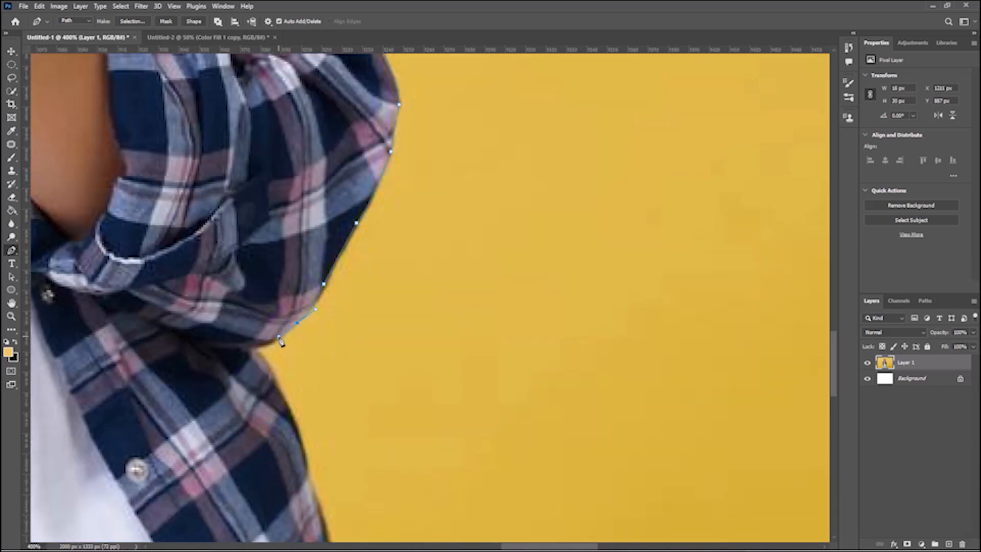
Trace the shirt's side edge from beneath the elbow down past the waistband.
left_click_drag(278, 376, 275, 258)
left_click_drag(287, 284, 286, 234)
left_click_drag(300, 290, 308, 309)
left_click_drag(319, 327, 299, 249)
left_click_drag(303, 284, 308, 311)
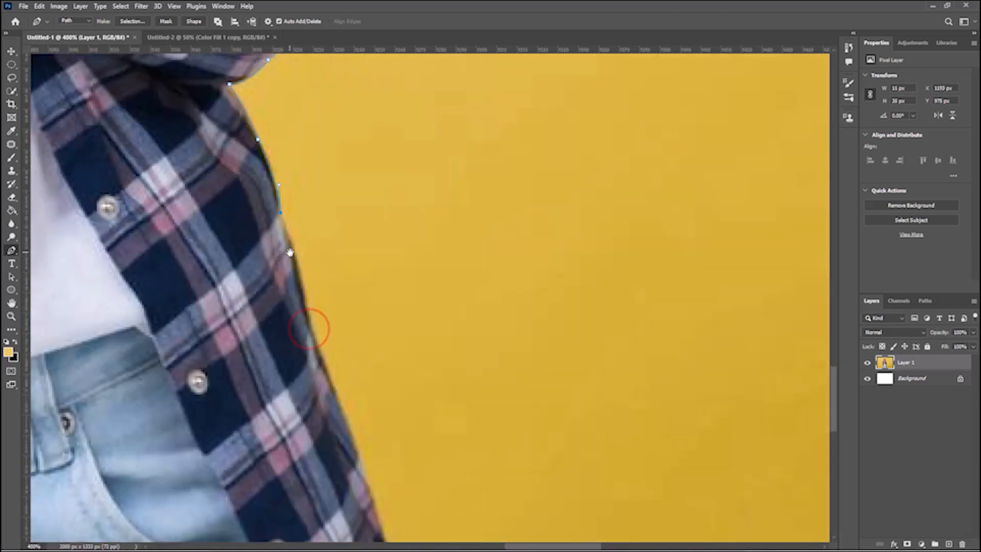
left_click_drag(319, 346, 335, 391)
left_click_drag(326, 381, 311, 242)
Outline the shirt's lower edge and pointed hem, then return up its inner side to the jeans.
left_click_drag(330, 278, 366, 395)
left_click_drag(357, 378, 301, 233)
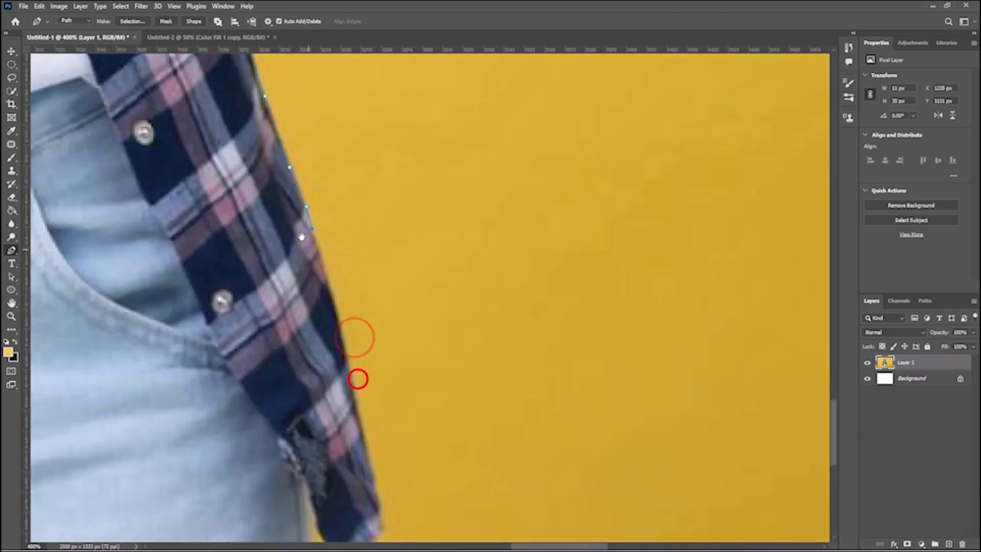
left_click(320, 267)
left_click_drag(334, 337, 337, 346)
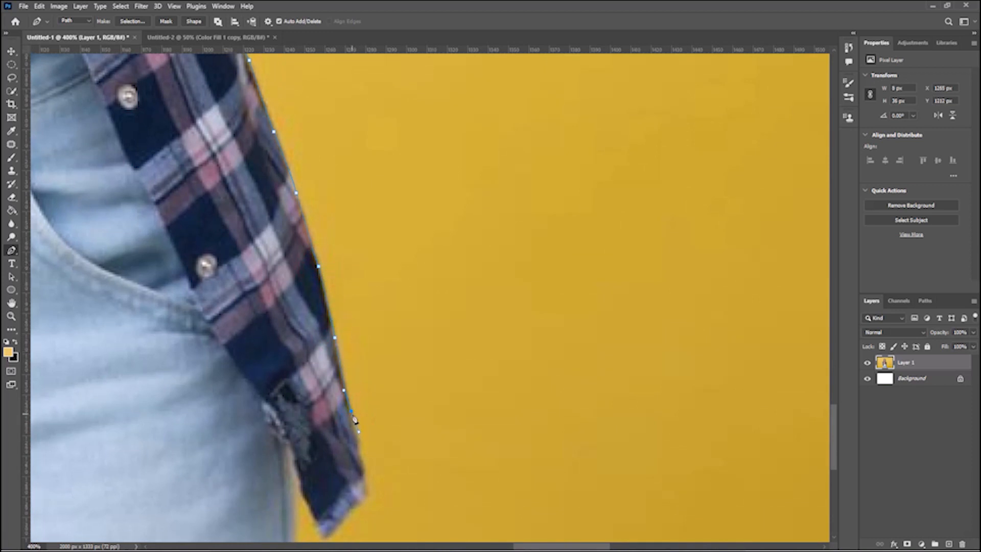
left_click_drag(362, 495, 366, 307)
left_click(372, 304)
left_click(329, 347)
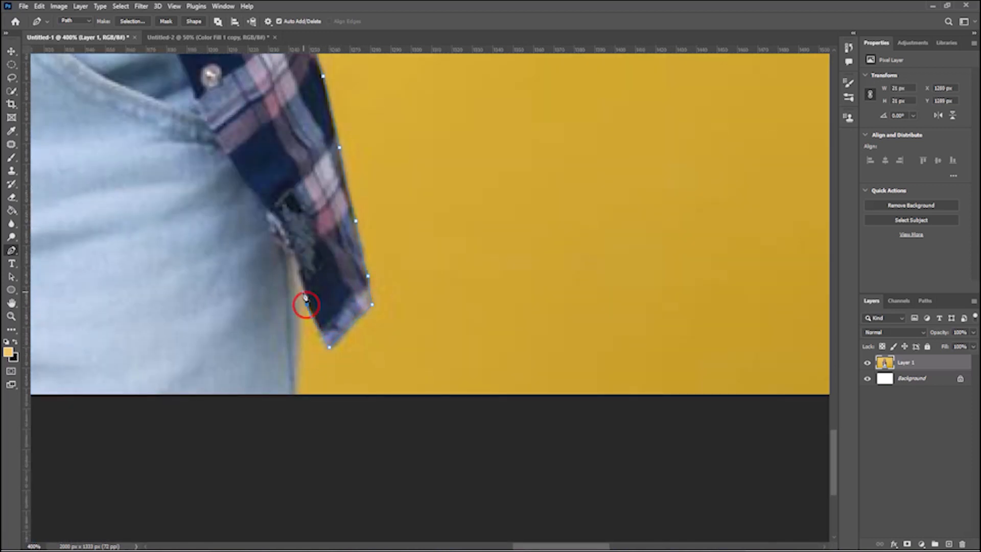
left_click_drag(296, 269, 297, 259)
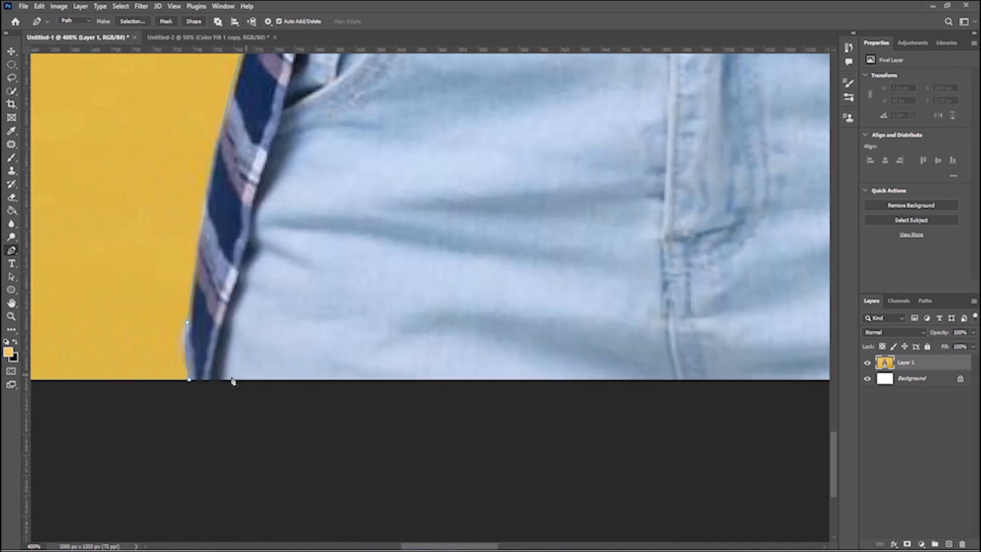
Close the path along the photo's bottom edge at its starting point and create a vector mask from it.
left_click(190, 380)
key("ctrl+minus")
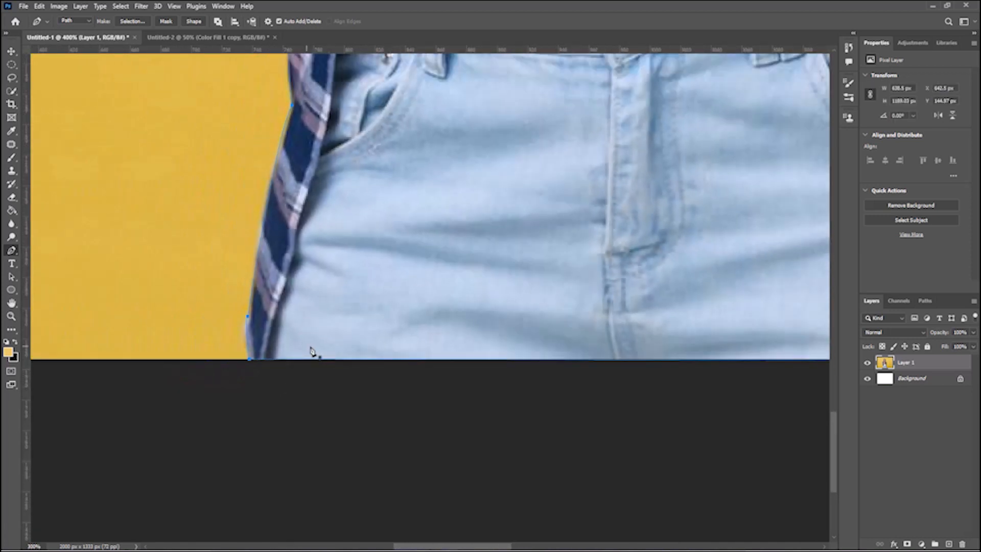
key("ctrl+0")
right_click(383, 245)
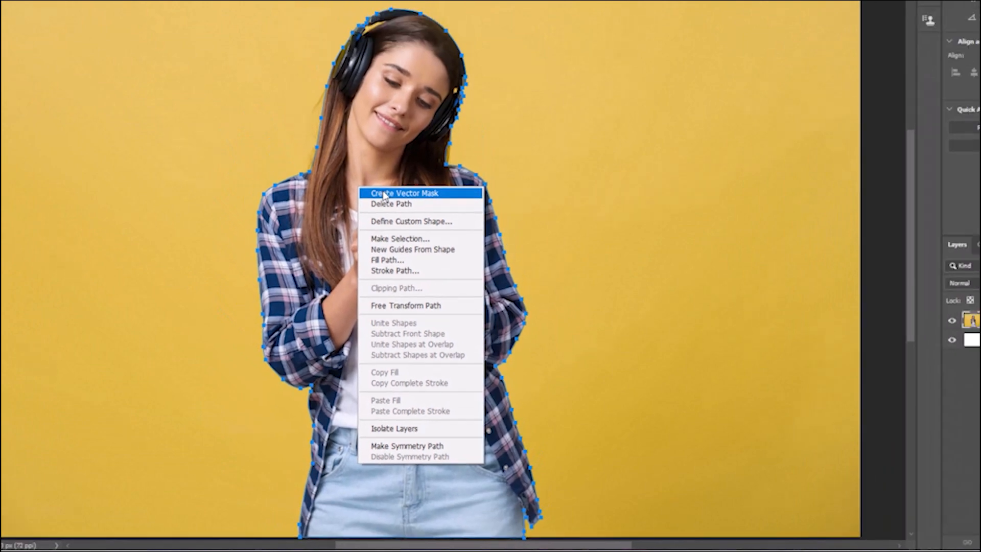
left_click(358, 134)
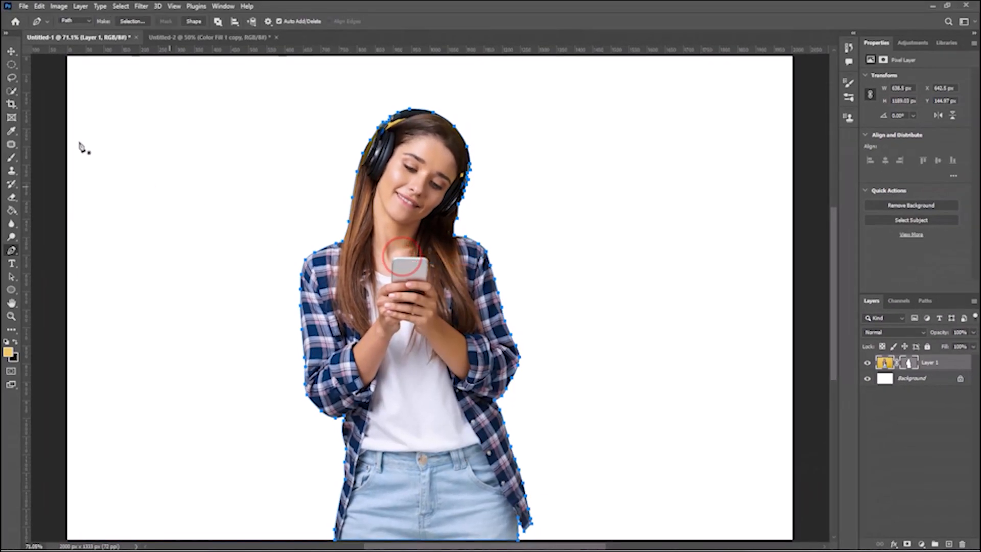
Move the masked woman into the Untitled-2 circle design and place her centrally at the canvas's bottom edge.
left_click(12, 51)
left_click(167, 167)
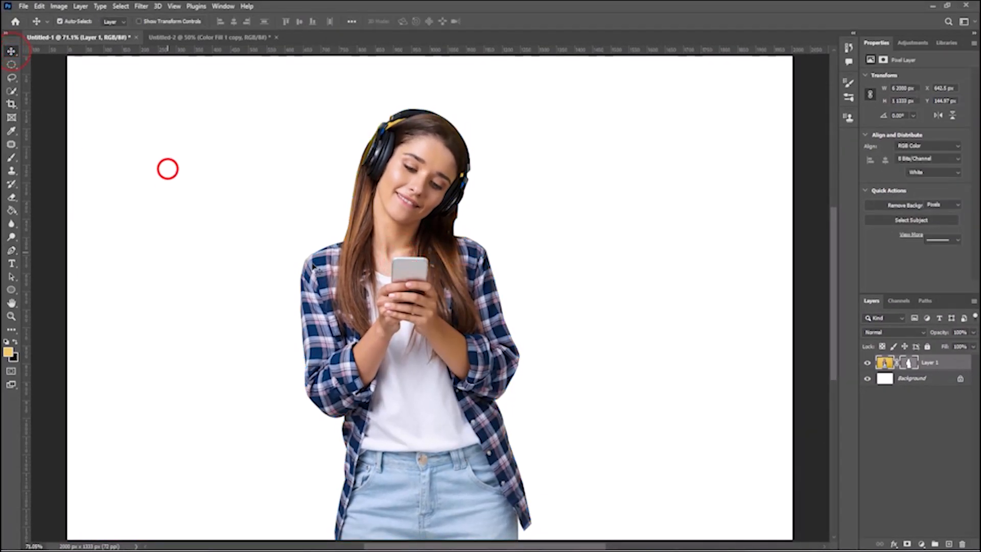
left_click(398, 320)
left_click_drag(421, 321, 337, 185)
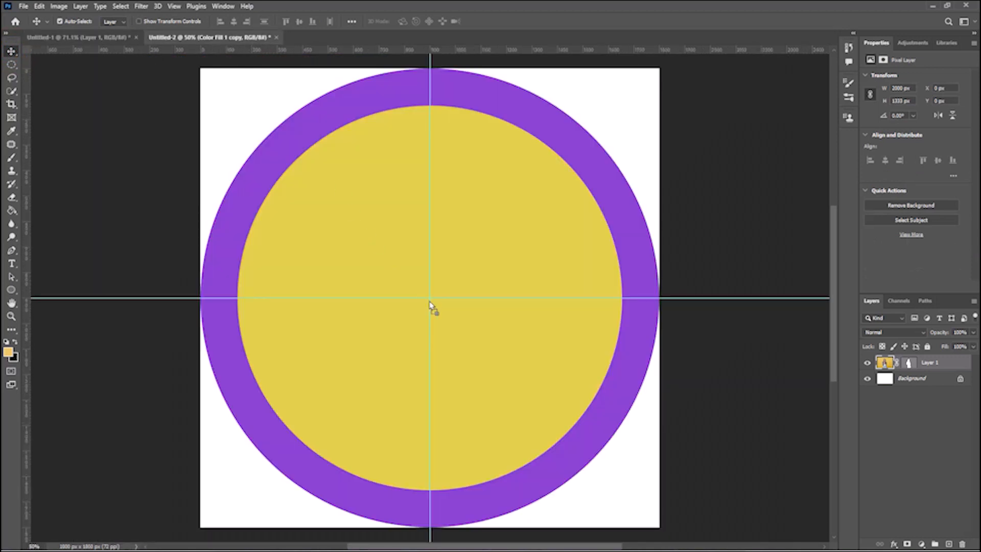
left_click_drag(429, 305, 429, 306)
left_click_drag(456, 351, 458, 408)
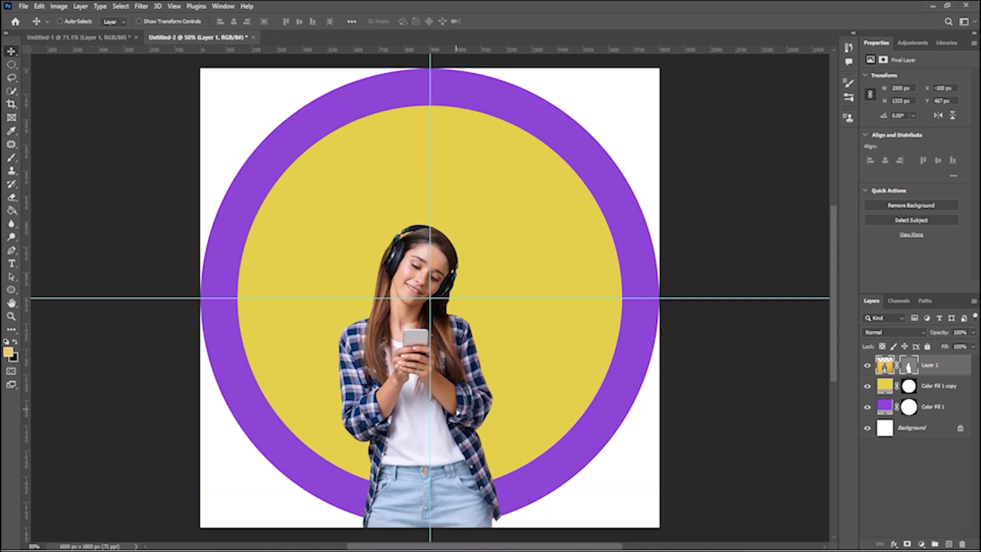
Scale the woman up proportionally to about 157% so she spans the full height of the circle.
key("ctrl+t")
left_click_drag(431, 188, 428, 49)
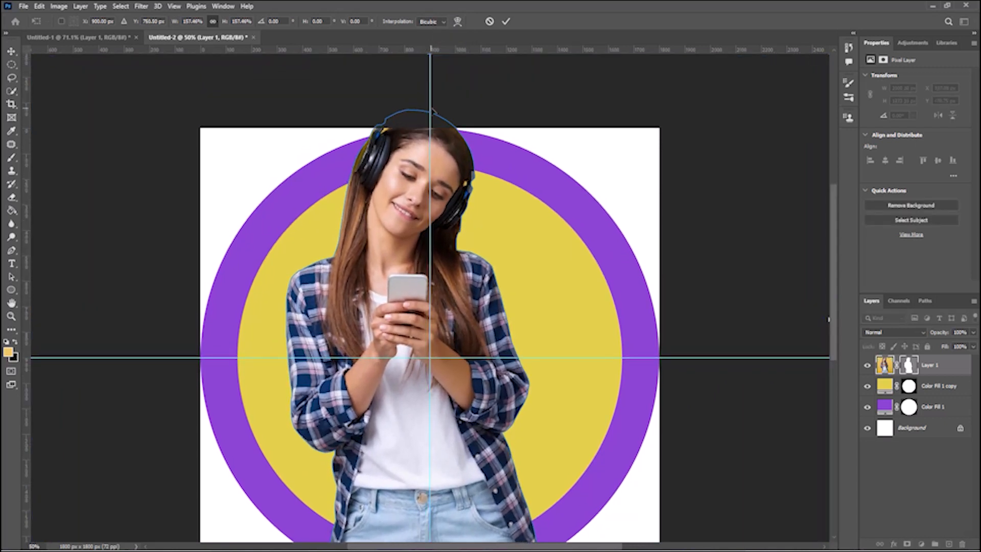
key("Return")
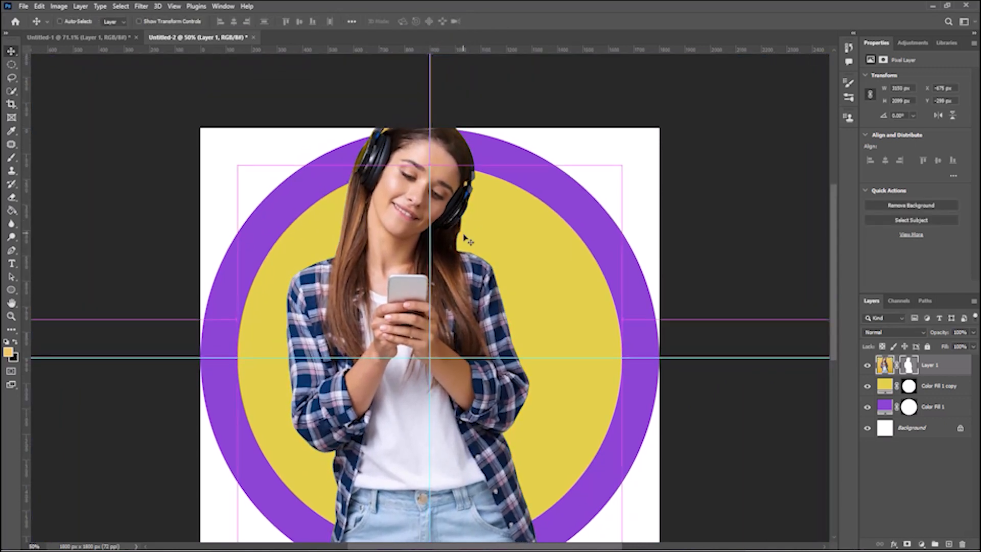
key("ctrl+0")
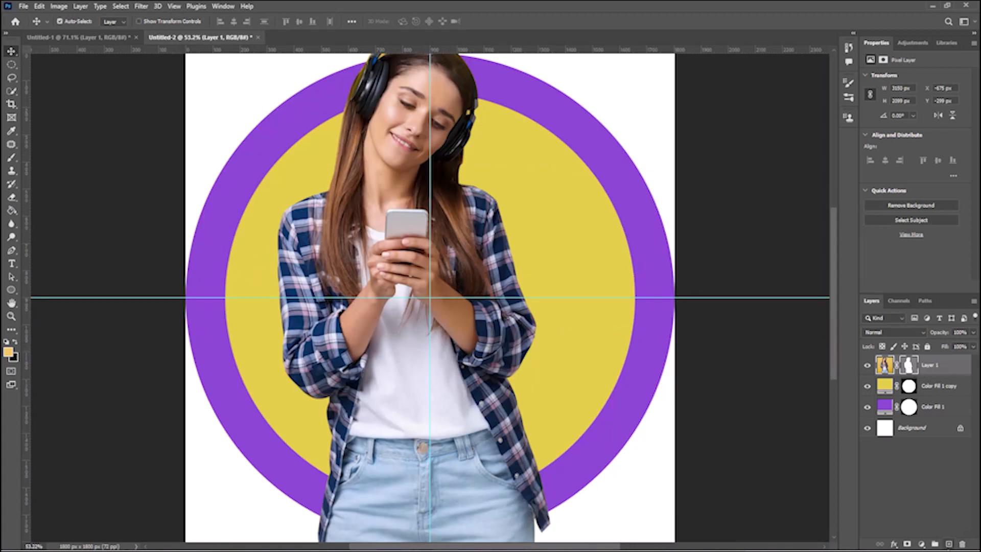
Put the woman's layer in a new group and copy the purple circle's layer mask onto that group.
left_click(935, 544)
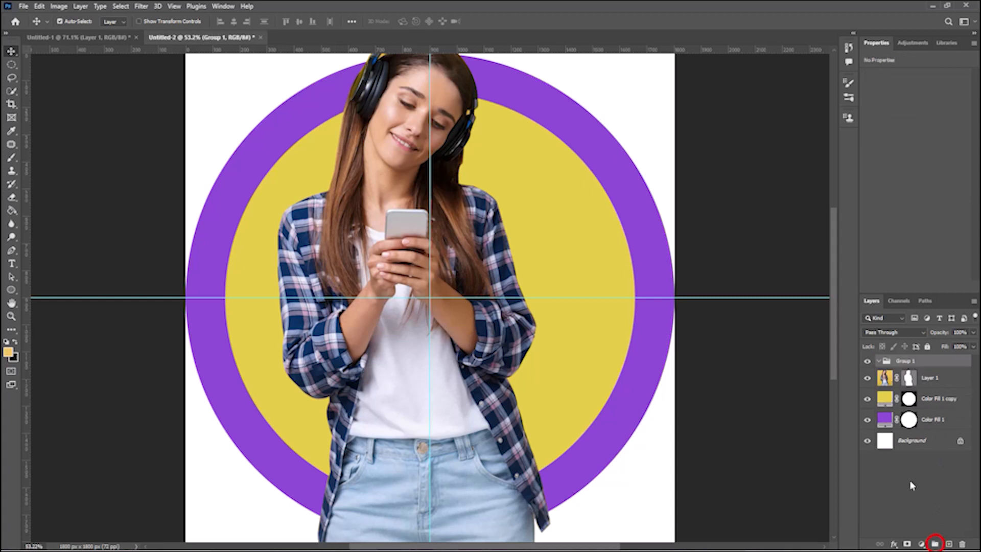
left_click_drag(887, 378, 887, 363)
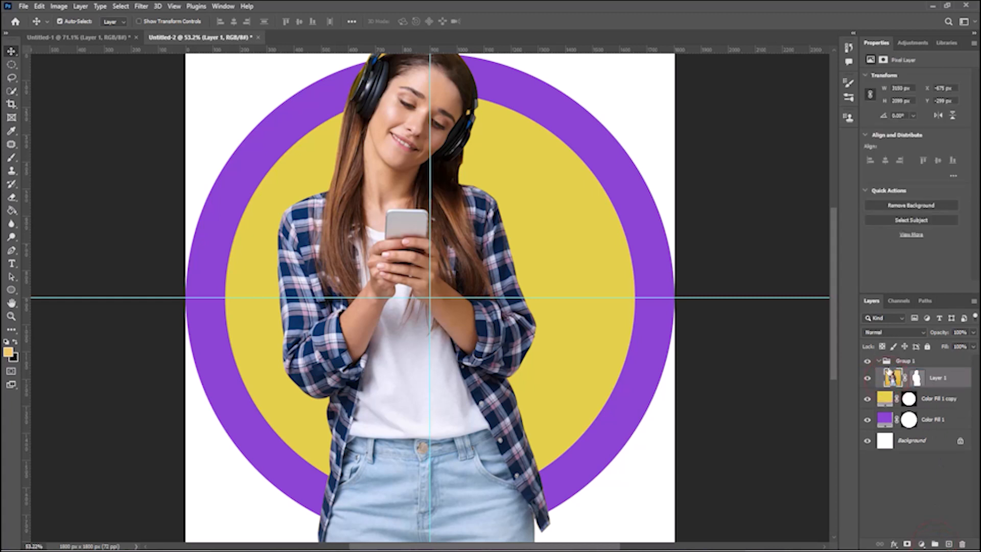
left_click(908, 403)
left_click(907, 420)
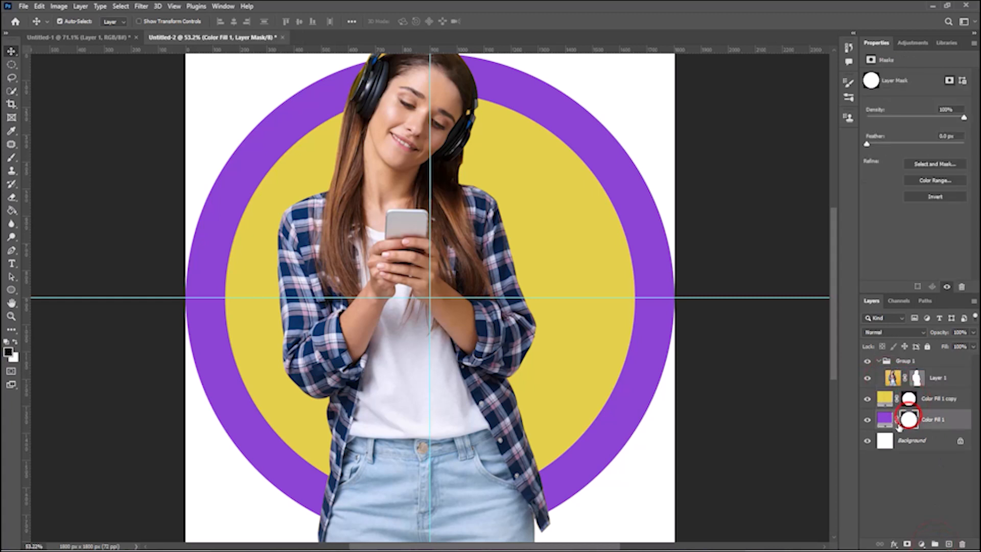
left_click_drag(907, 421, 894, 380)
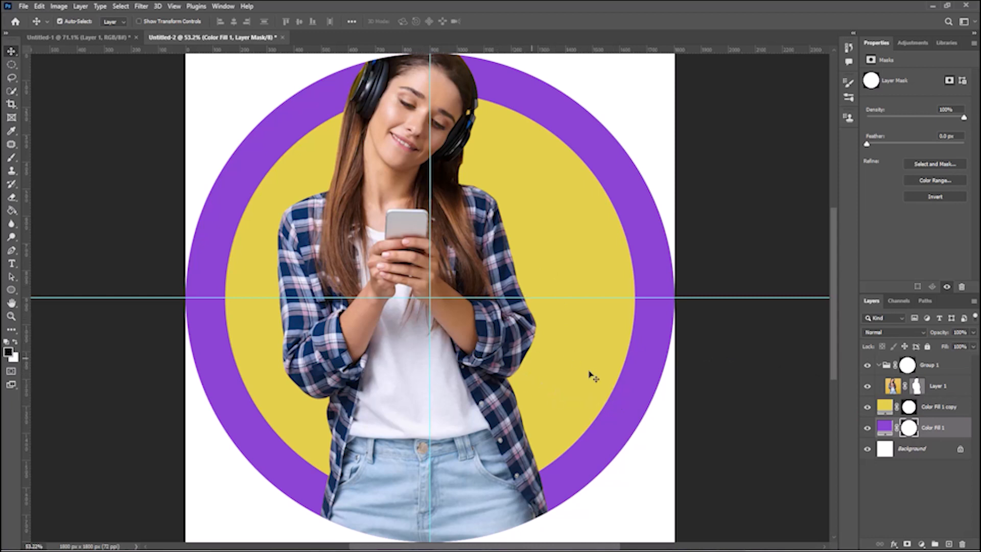
Add a Drop Shadow to the woman's layer inside the group and set its opacity to 65%.
left_click(878, 365)
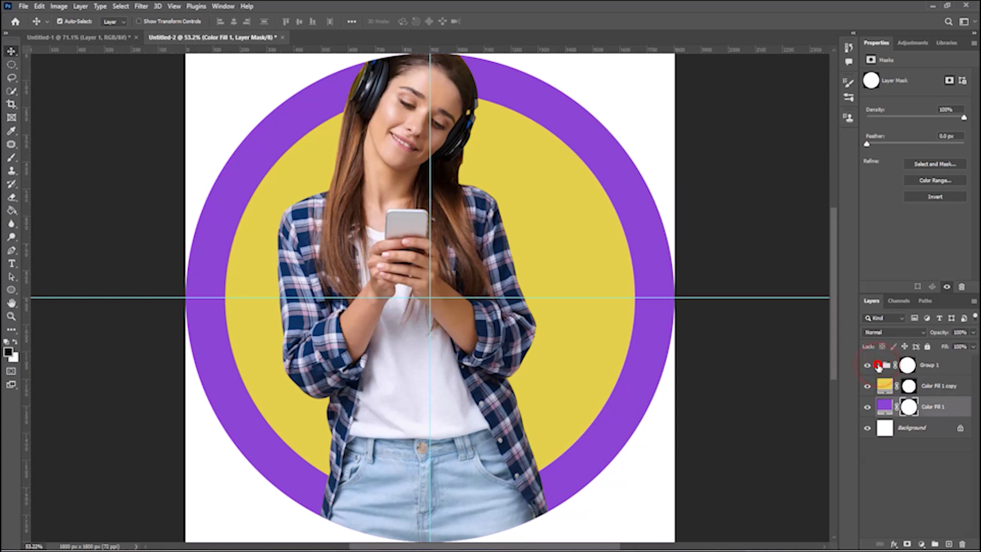
left_click(879, 365)
double_click(960, 393)
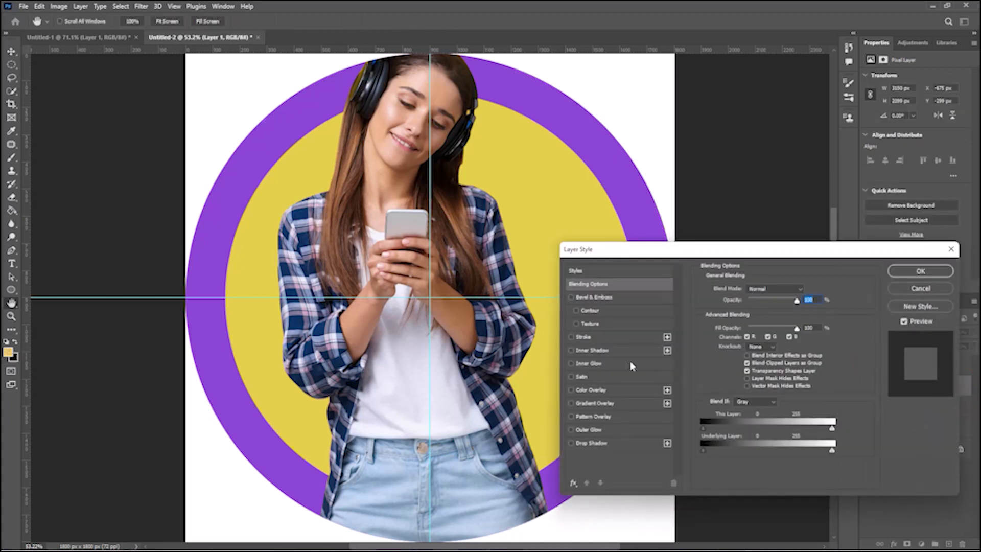
left_click(570, 442)
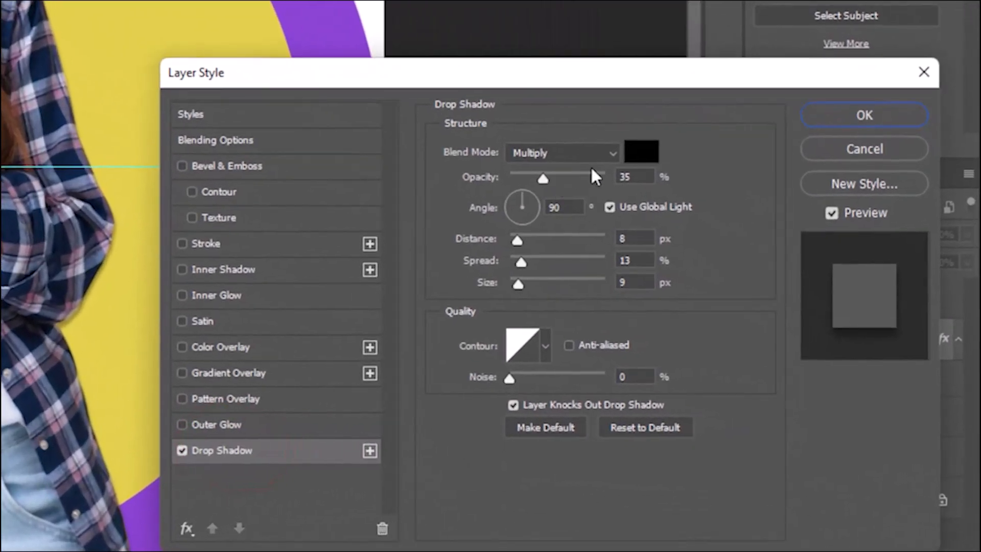
left_click(637, 192)
type("65")
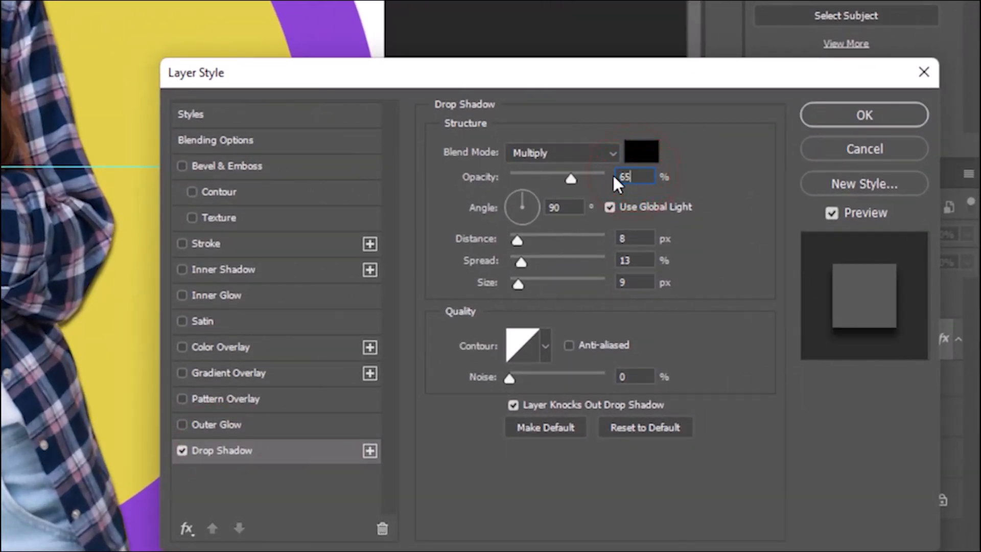
Set the drop shadow's distance to 65 px and its angle to 120°.
left_click(634, 240)
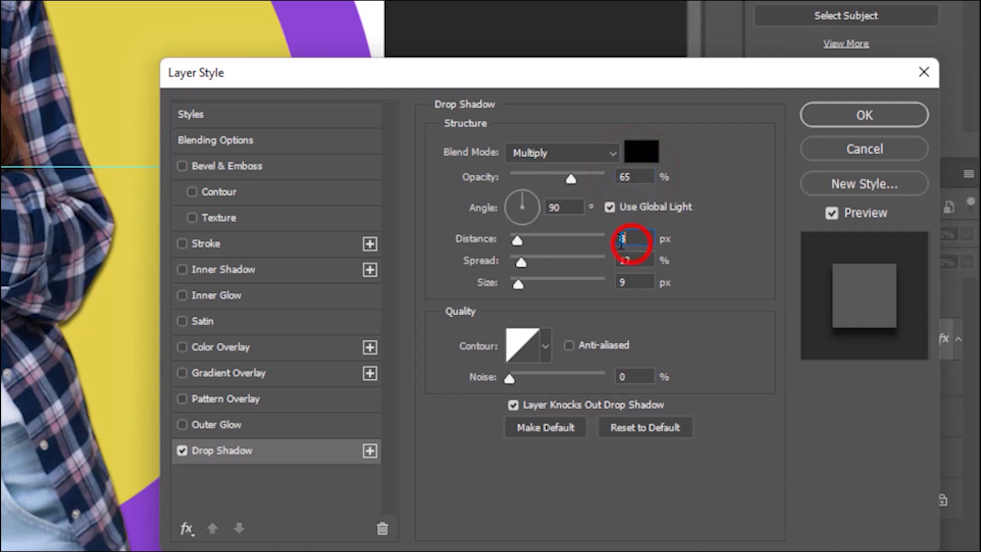
type("65")
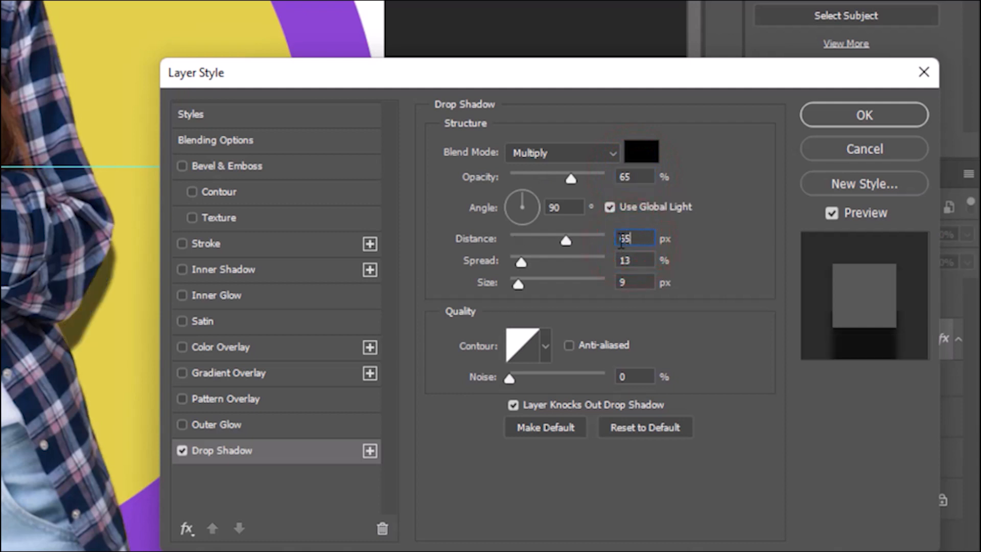
left_click(574, 206)
type("12")
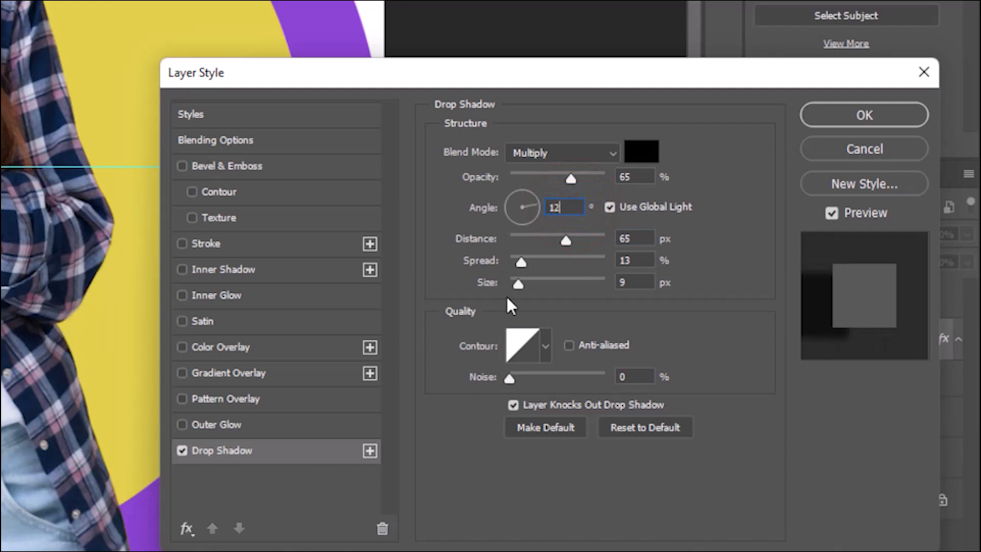
type("0")
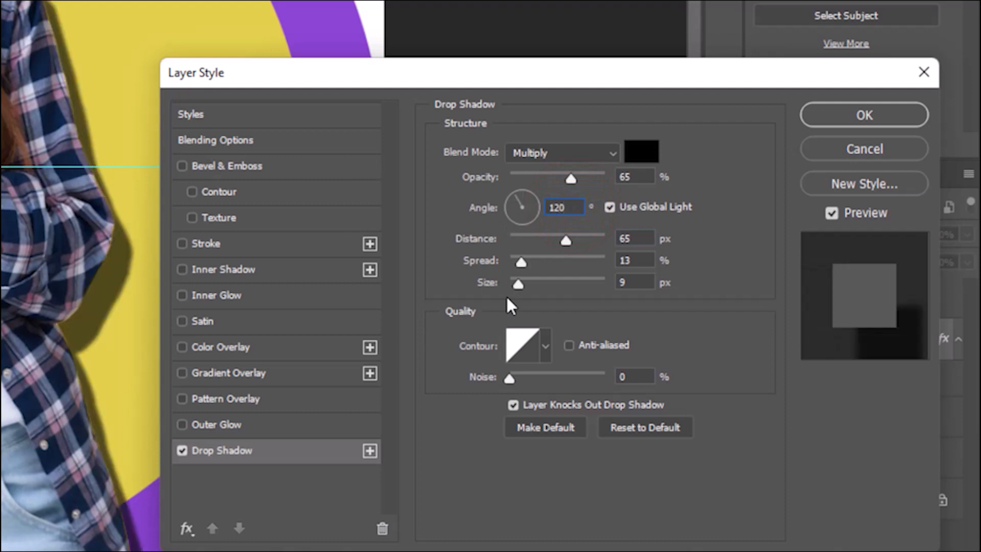
Set the drop shadow's spread to 0% and its size to 27 px.
double_click(635, 261)
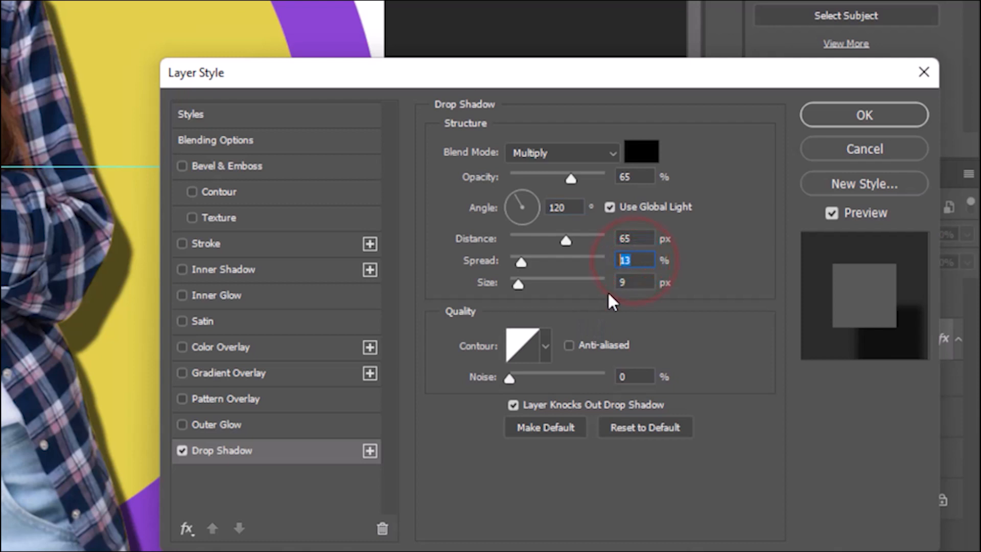
type("0")
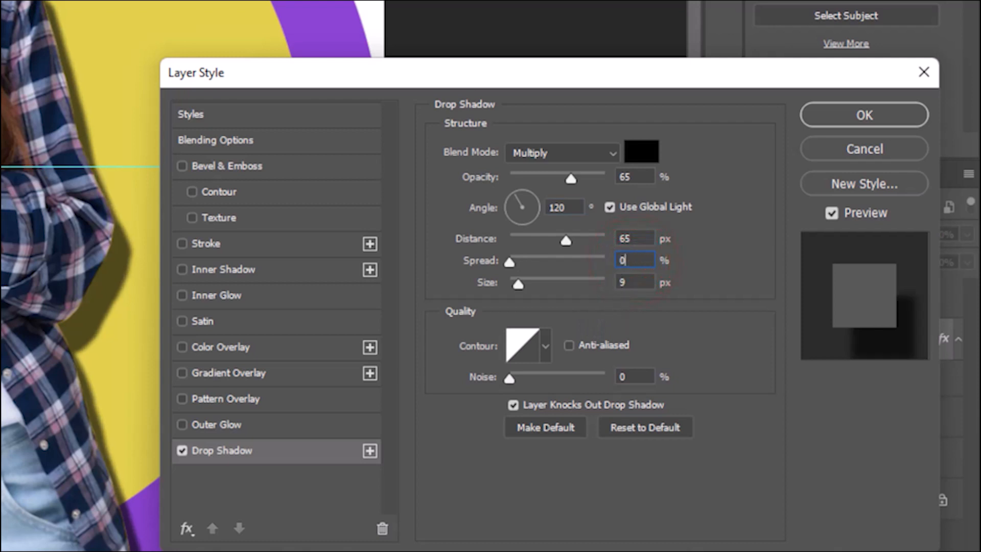
double_click(632, 276)
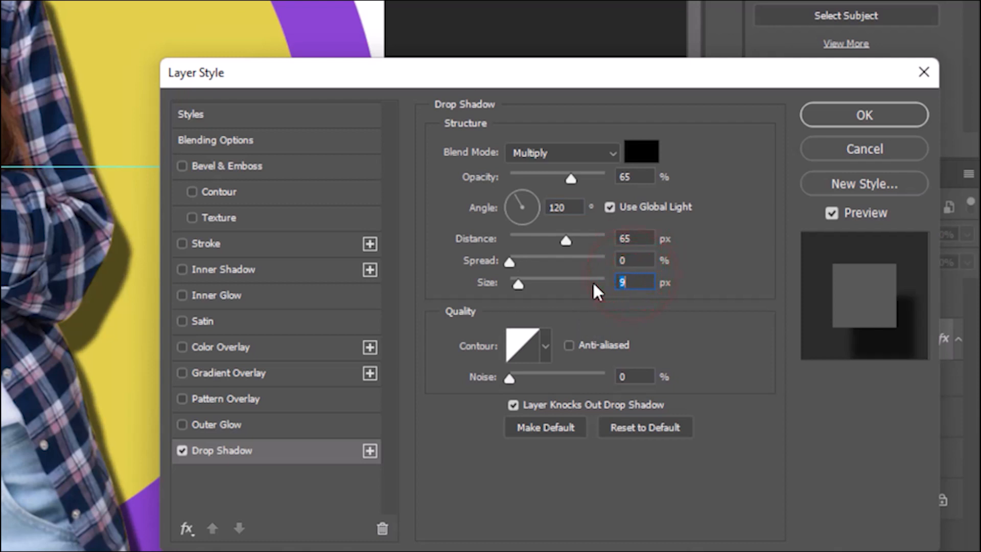
type("27")
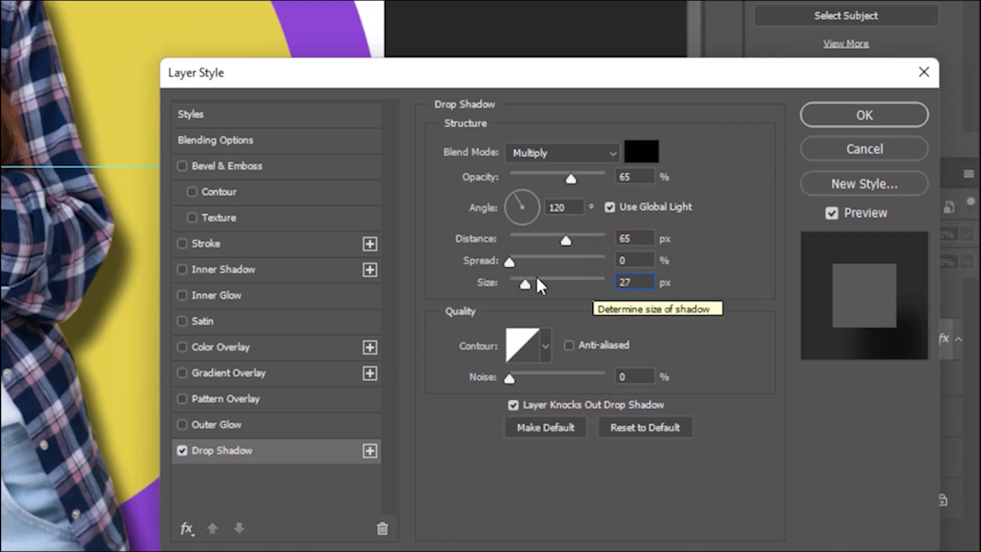
Set the drop shadow's size to 35 px and apply the layer style.
double_click(634, 284)
type("35")
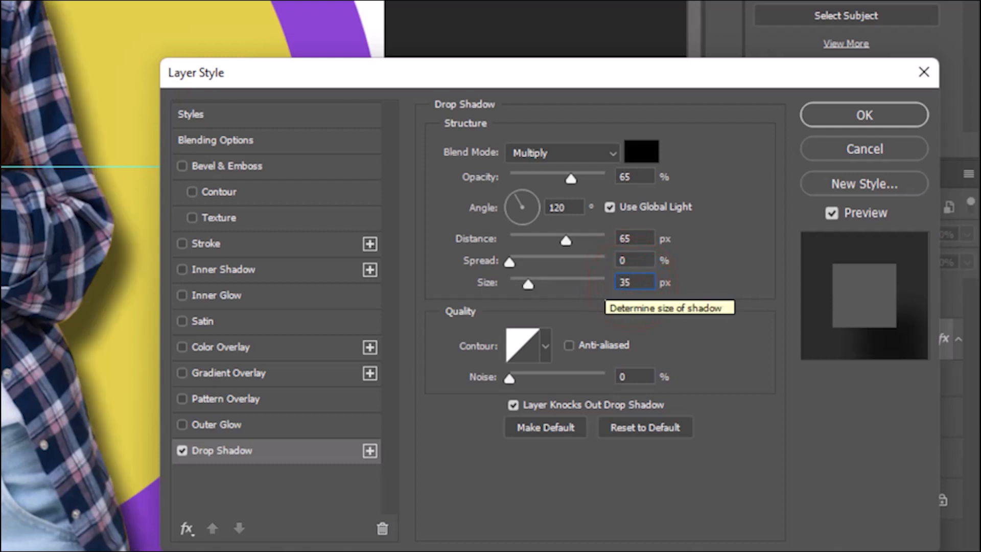
left_click(857, 119)
Copy the drop shadow layer style from the woman's layer and paste it onto the yellow circle's layer.
right_click(934, 341)
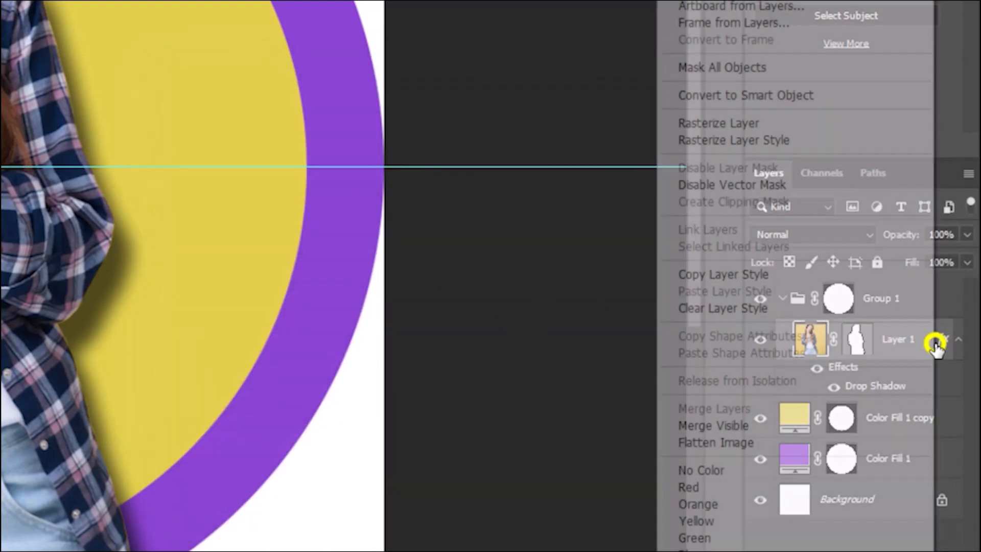
left_click(782, 274)
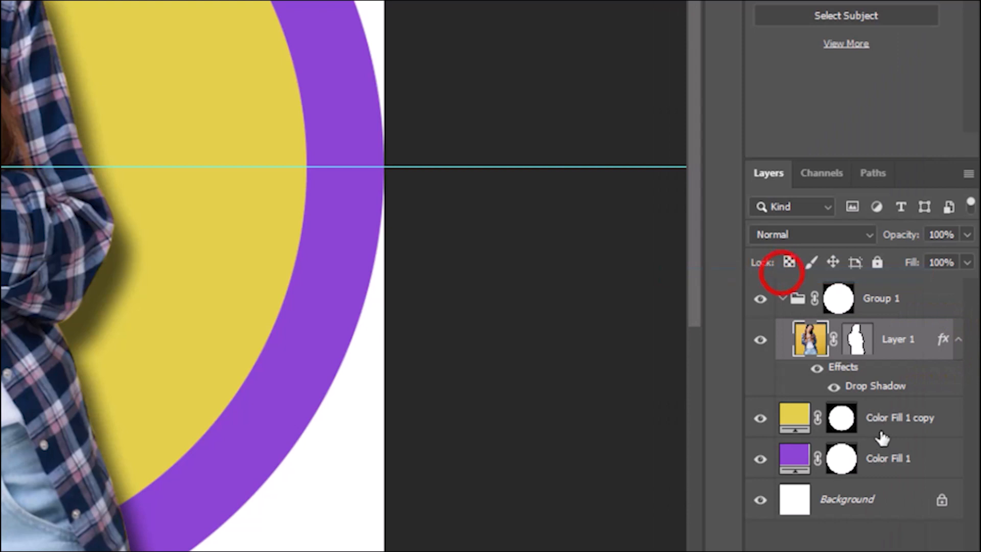
left_click(928, 432)
left_click(760, 418)
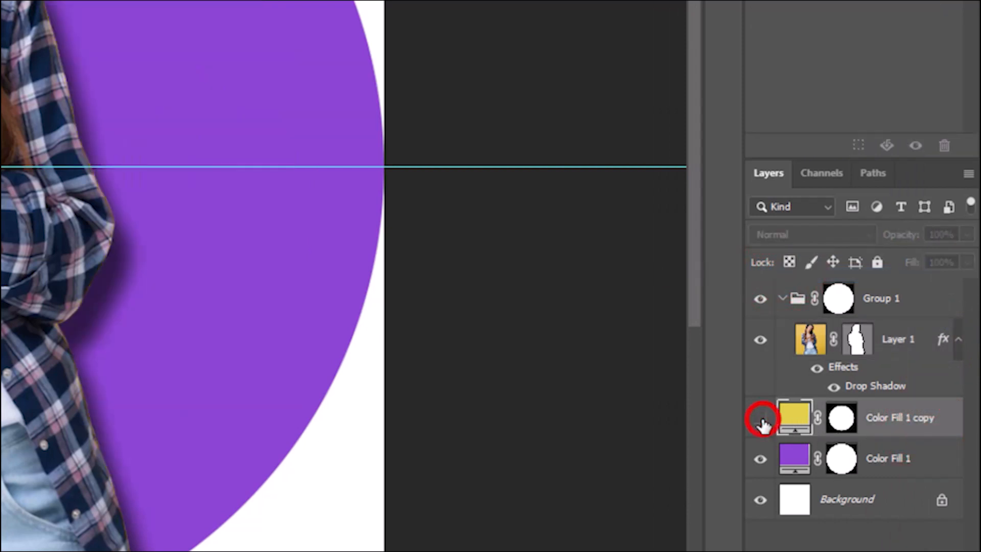
left_click(761, 419)
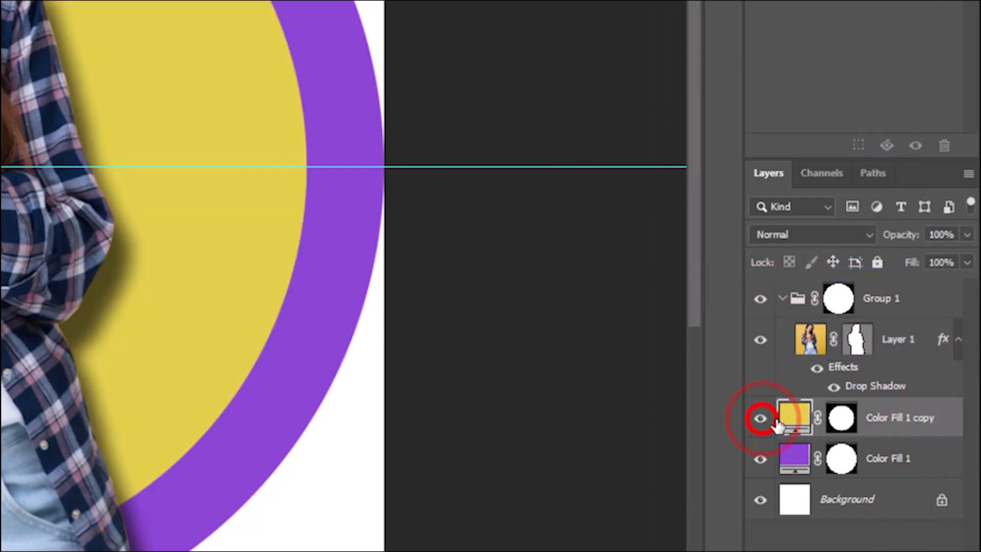
right_click(945, 425)
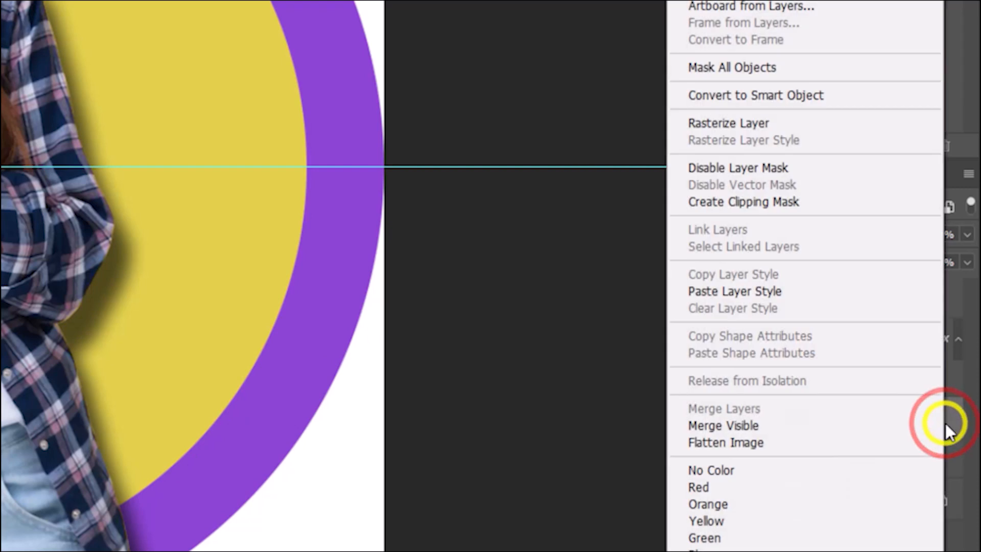
left_click(806, 292)
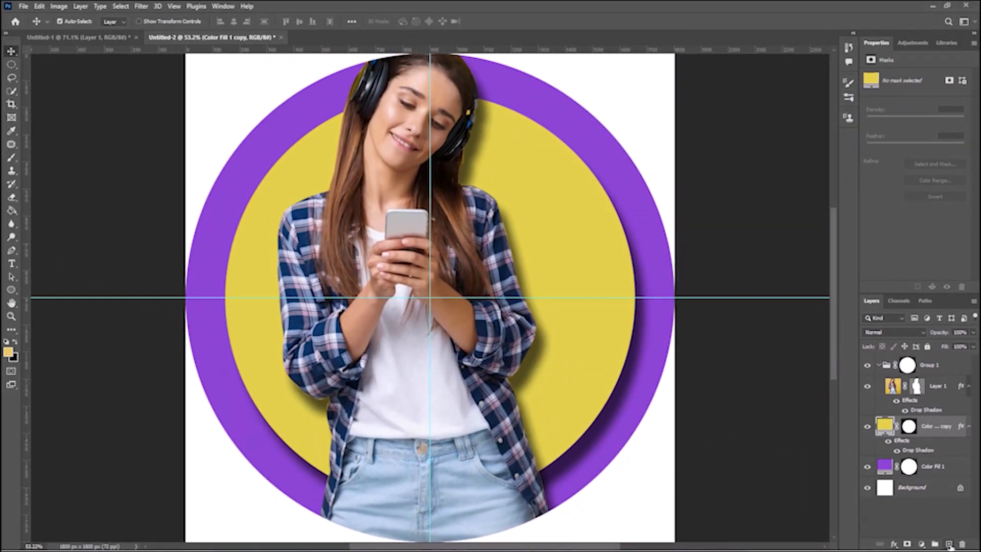
Create an empty layer above the yellow circle and set up the Brush tool with white as the foreground colour.
left_click(948, 544)
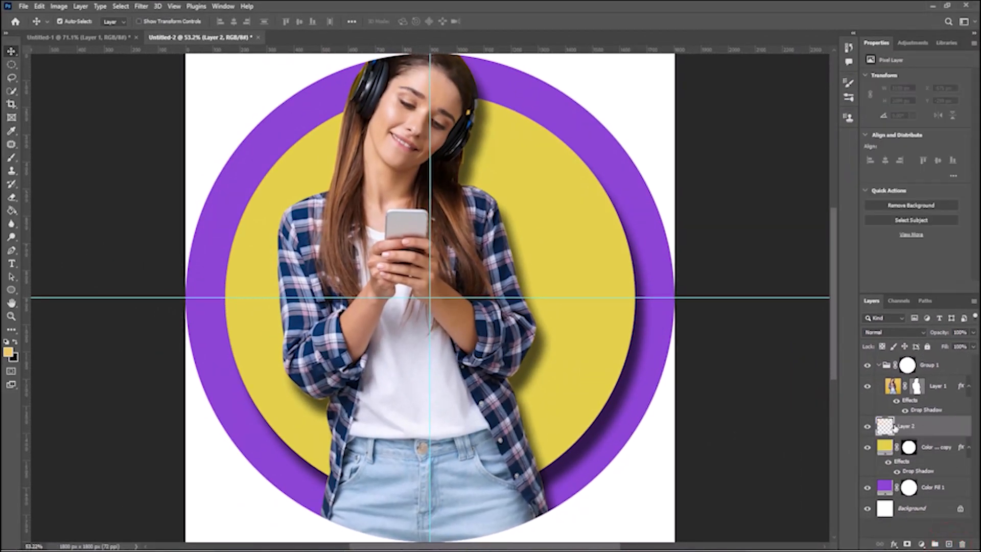
left_click(879, 364)
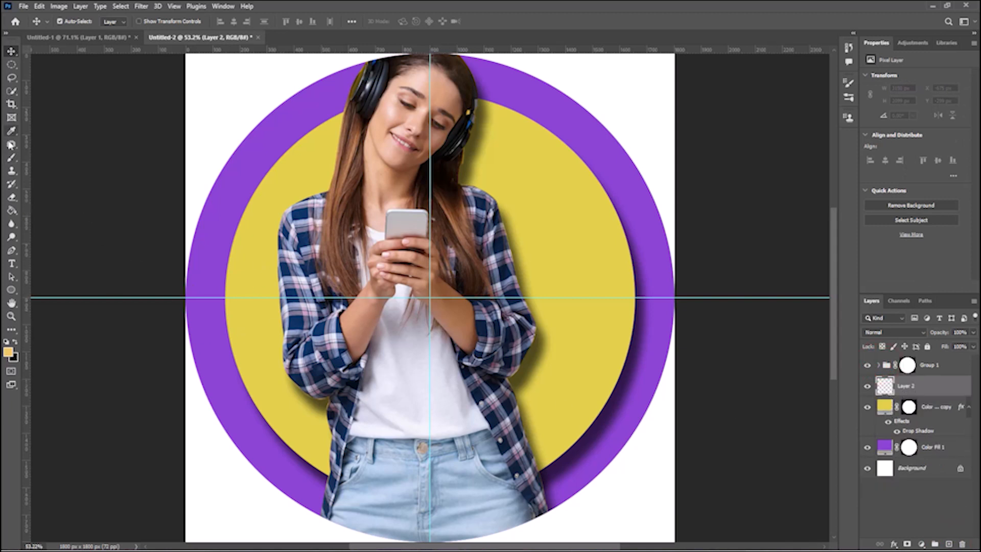
left_click(12, 157)
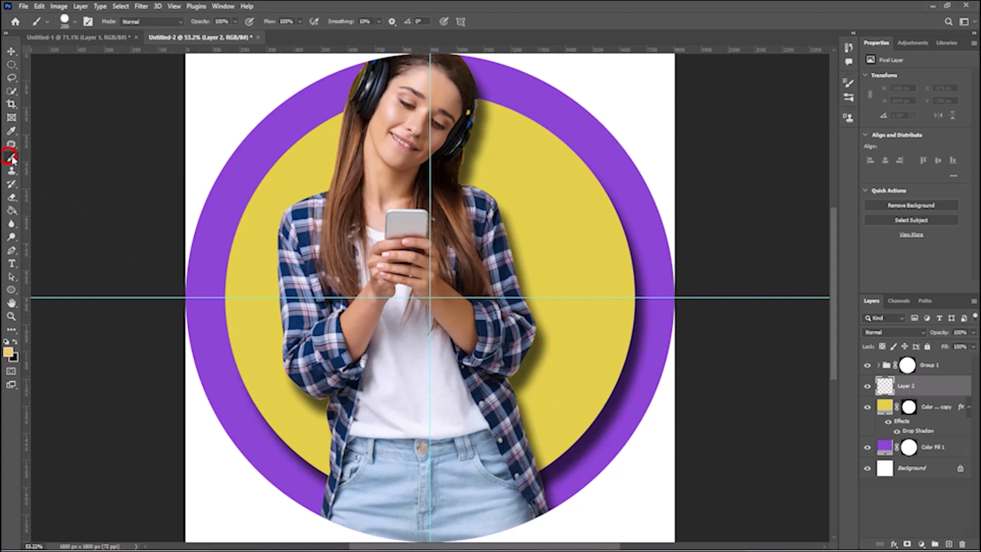
left_click(7, 341)
left_click(15, 342)
Set the brush opacity to 40% and choose the Soft Round brush tip.
left_click_drag(228, 20, 212, 25)
type("4")
left_click(224, 21)
left_click(75, 22)
left_click(70, 146)
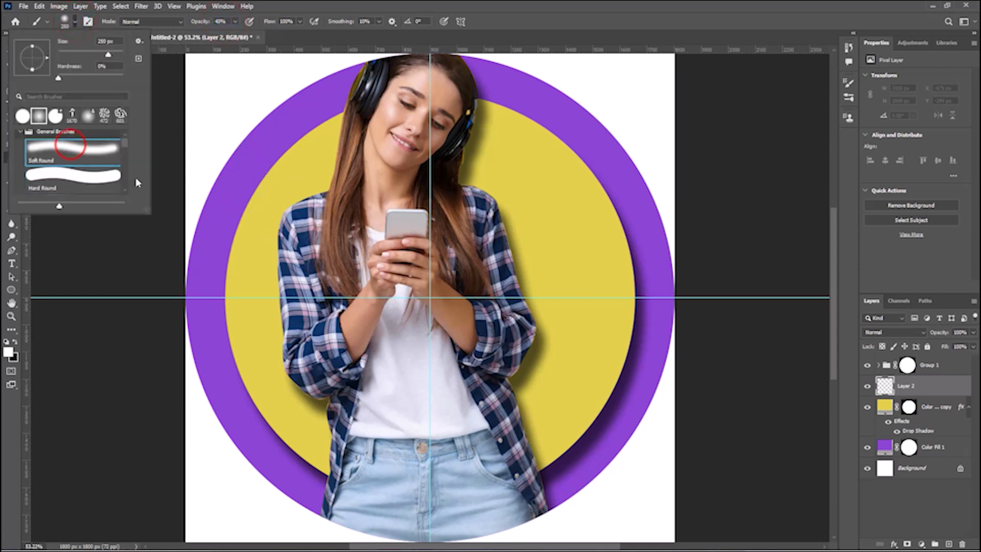
left_click(143, 264)
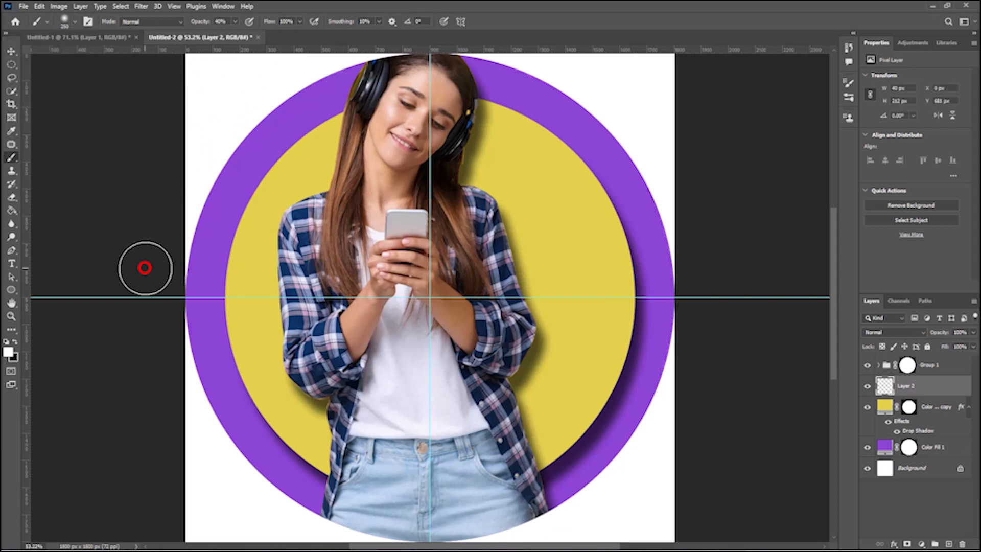
Set the soft round brush's size to 1200 px.
left_click(74, 22)
left_click(116, 38)
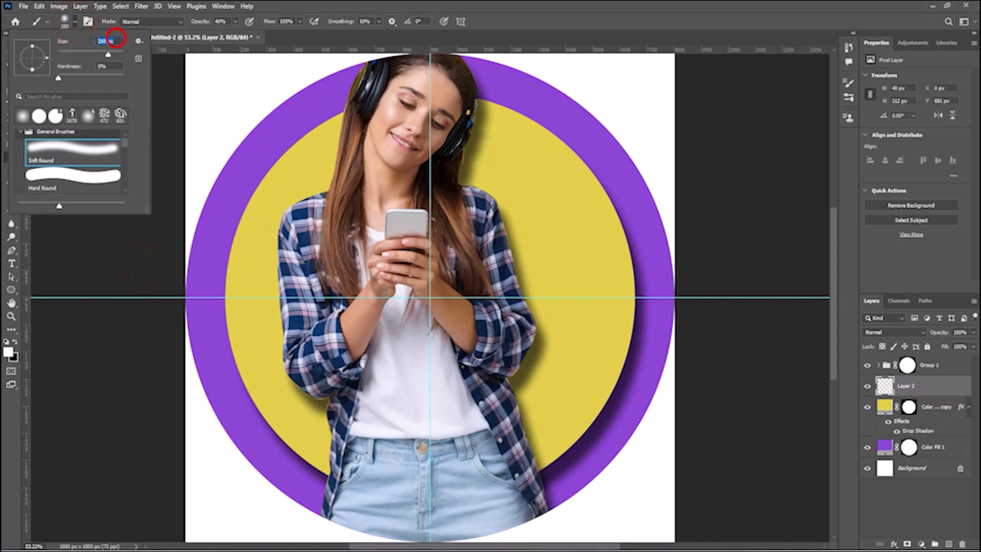
type("120")
left_click(159, 97)
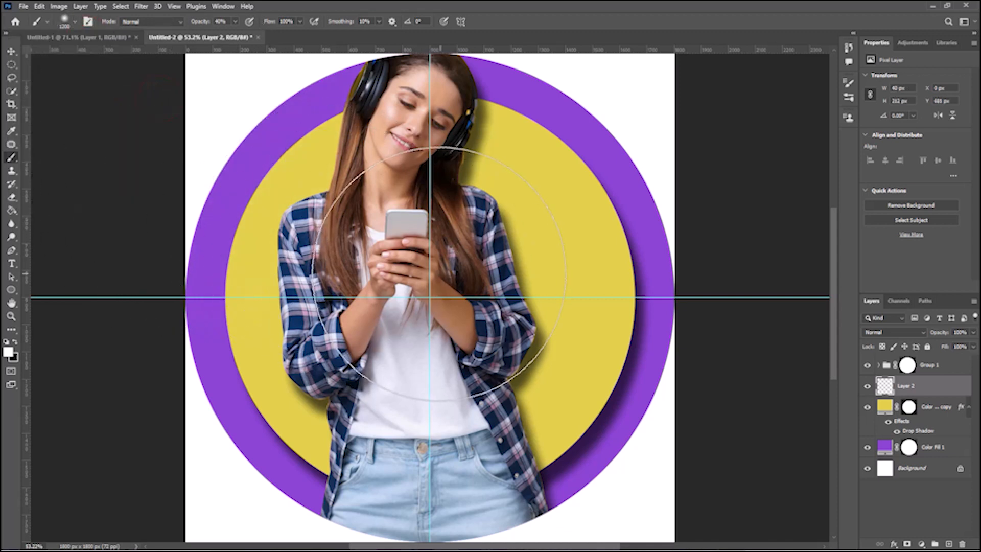
key("bracketright")
key("bracketright")
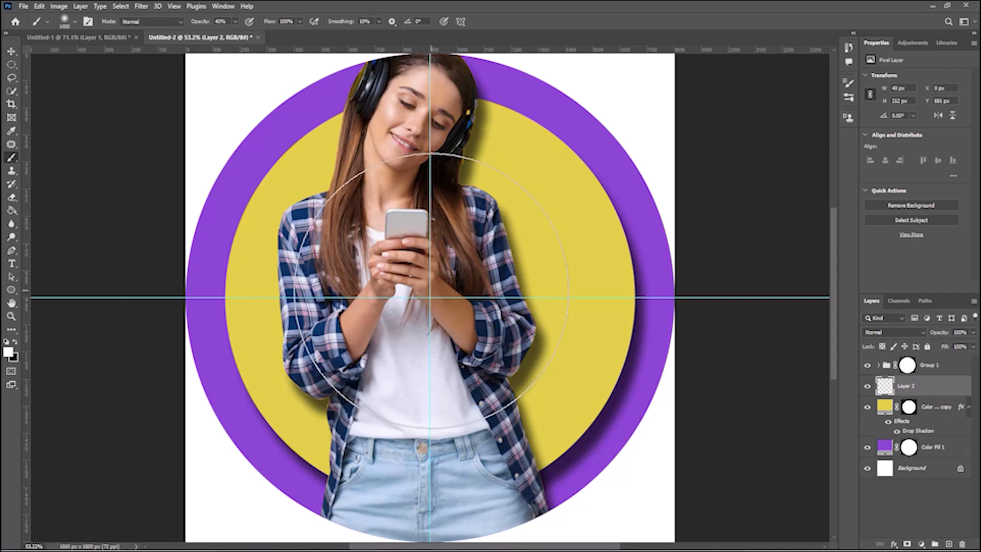
key("bracketright")
key("bracketleft")
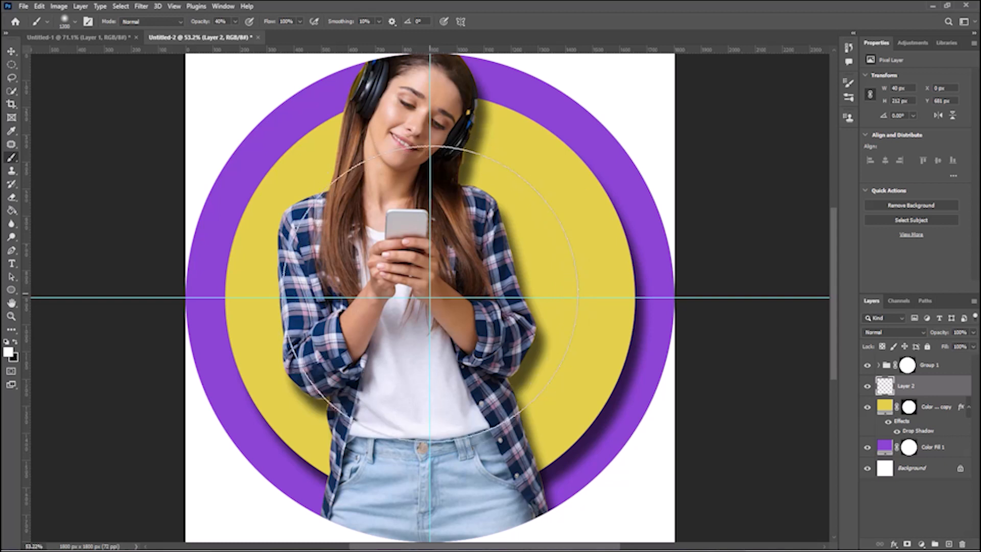
key("bracketleft")
Paint a soft white glow at the guides' intersection on the new layer and clip that layer to the yellow circle.
left_click(431, 291)
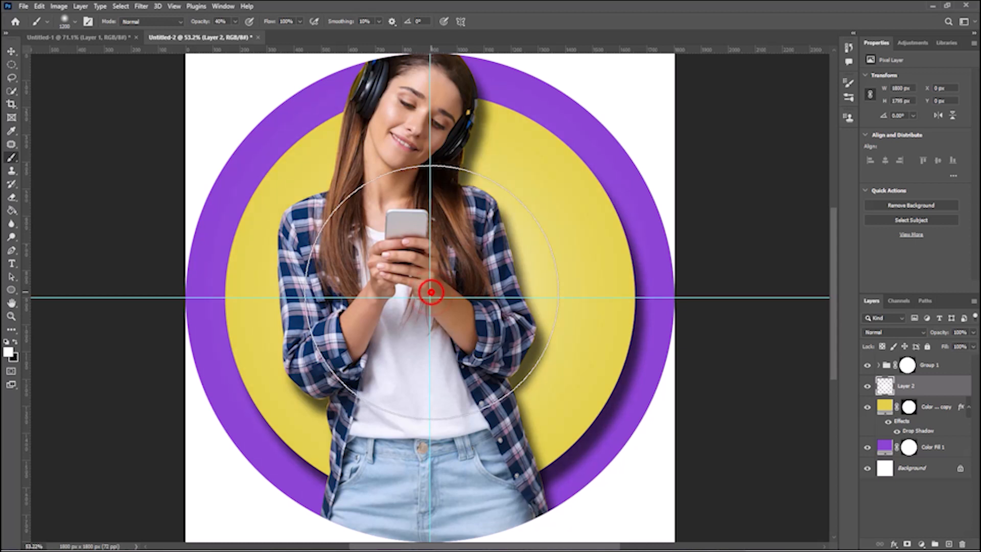
left_click(431, 292)
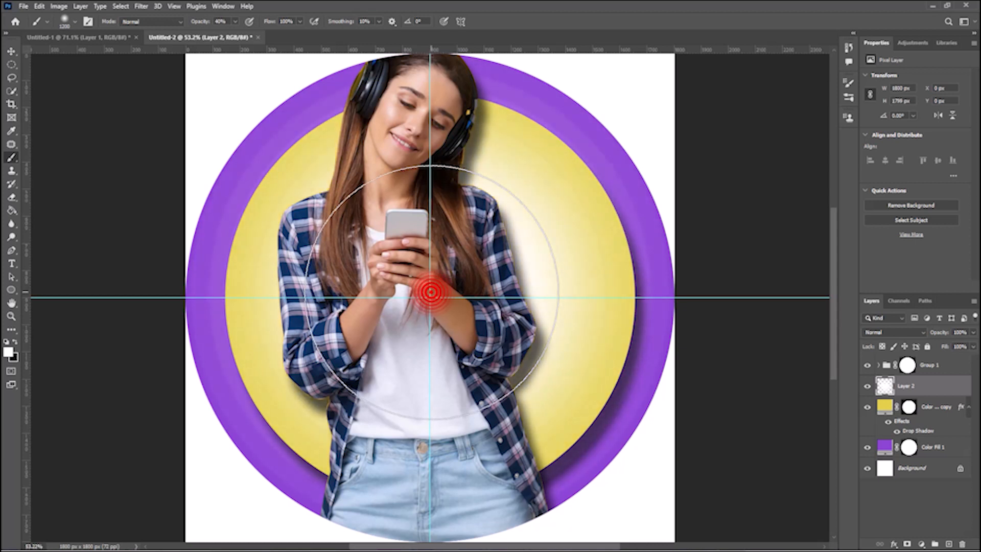
left_click(431, 292)
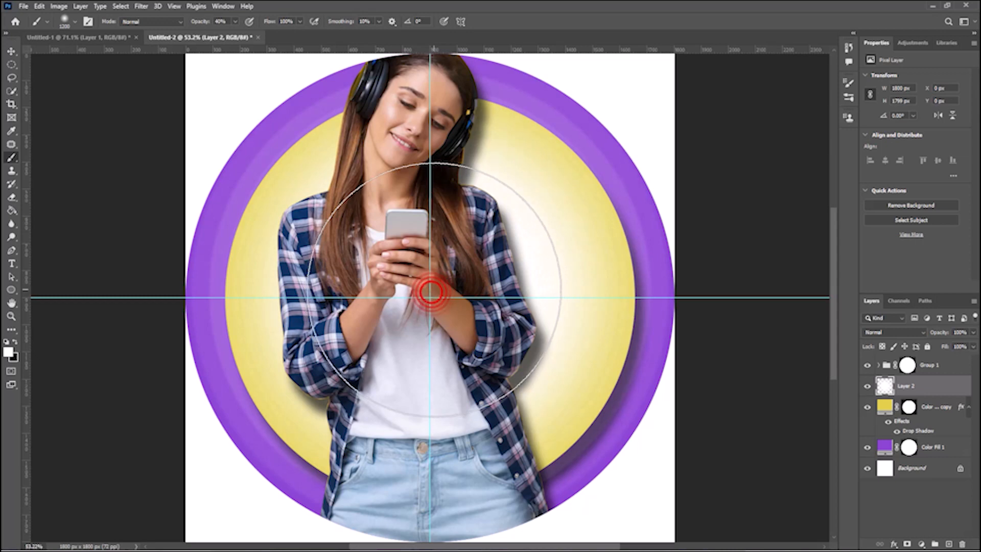
right_click(946, 393)
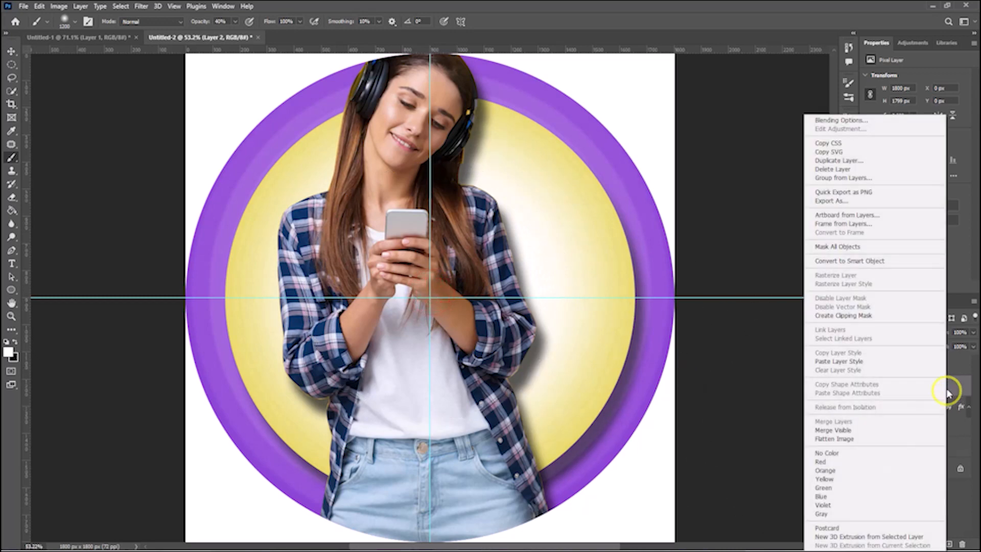
left_click(886, 318)
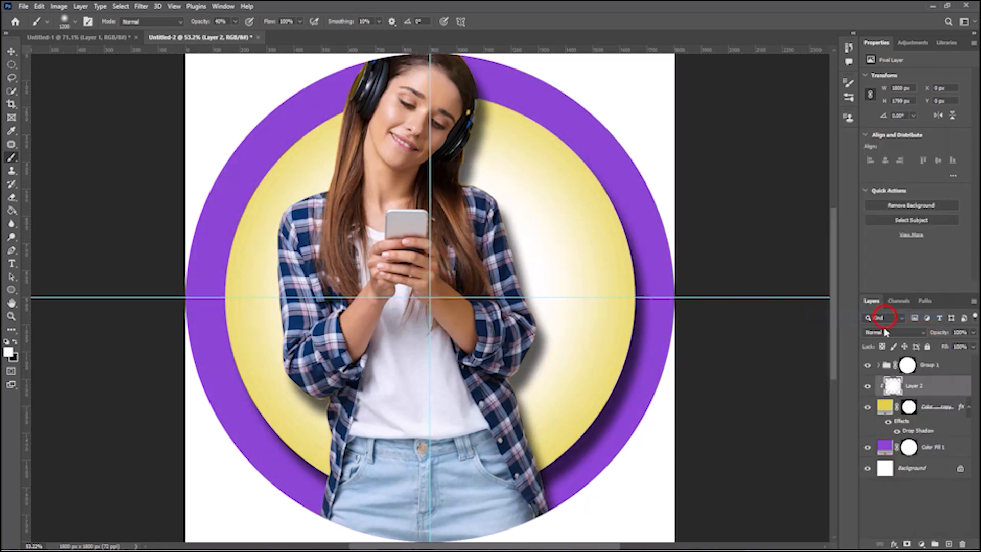
Add a Hue/Saturation adjustment above the woman's group with saturation +100 and clip it to the group.
left_click(13, 52)
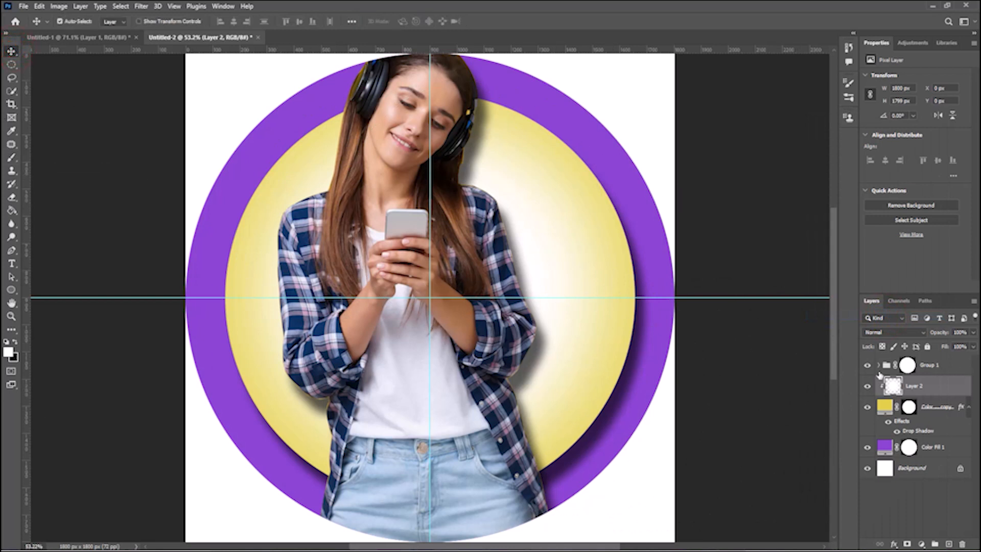
left_click(943, 367)
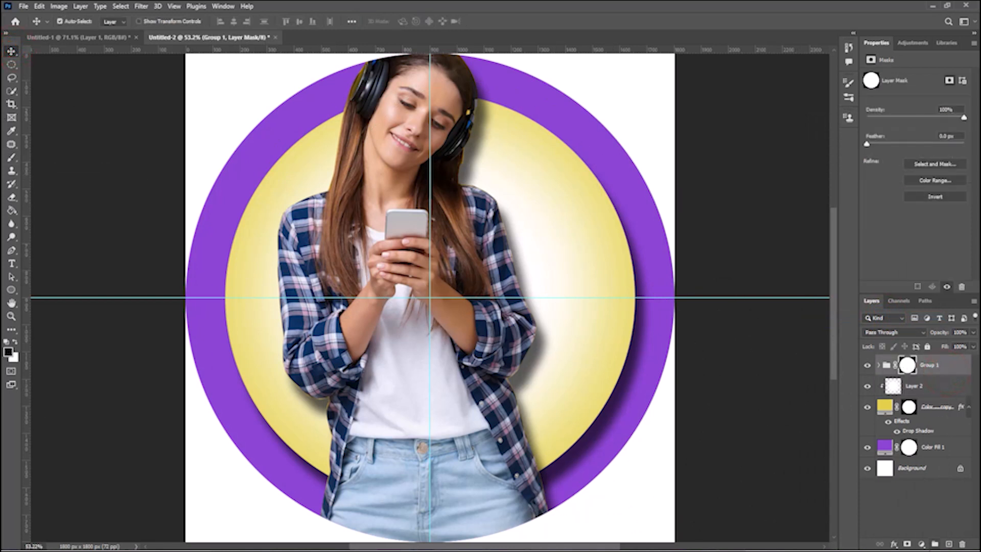
left_click(922, 544)
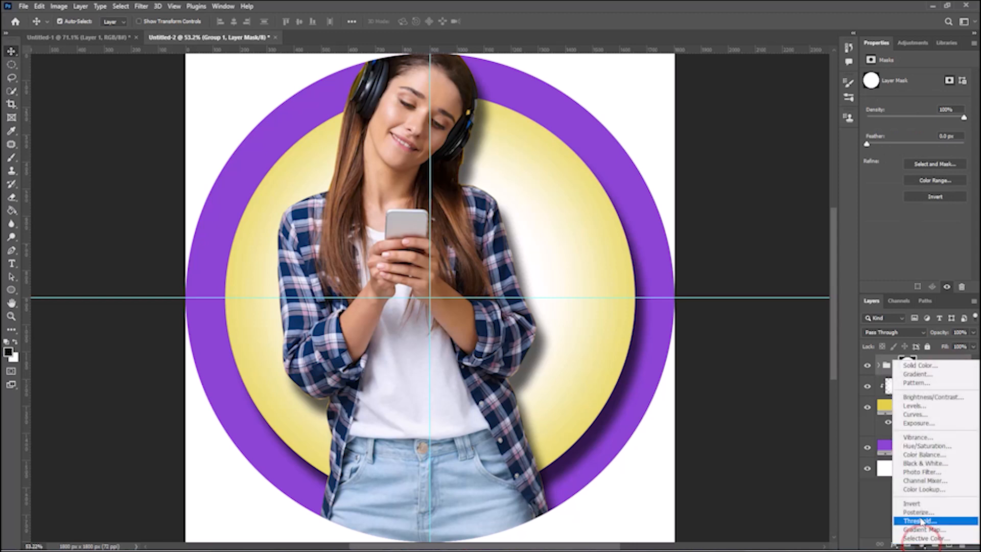
left_click(944, 450)
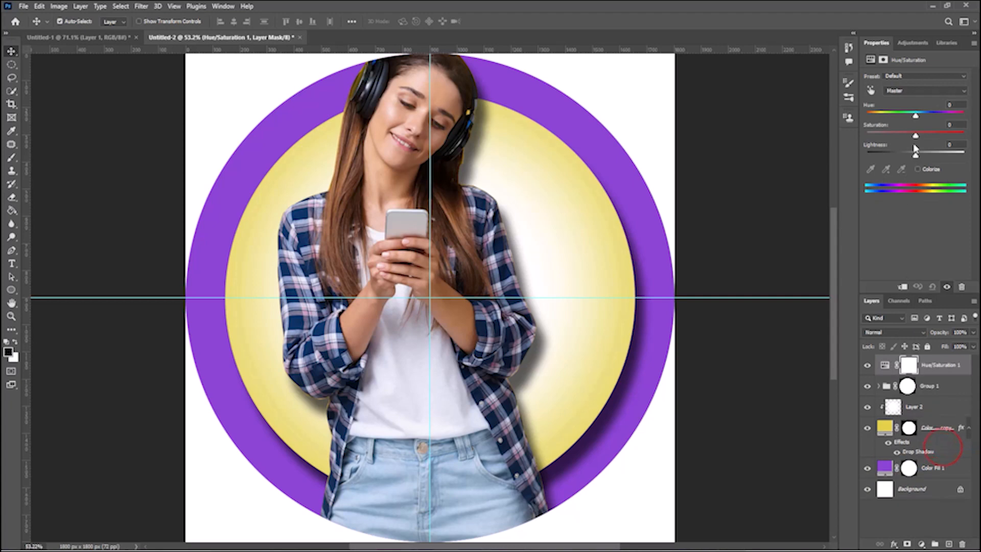
left_click_drag(918, 137, 968, 138)
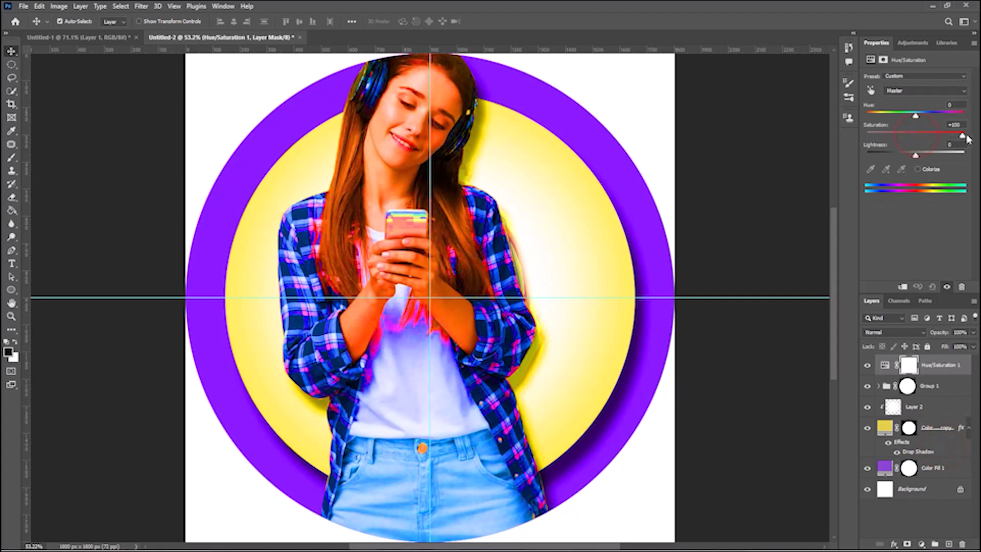
left_click(904, 288)
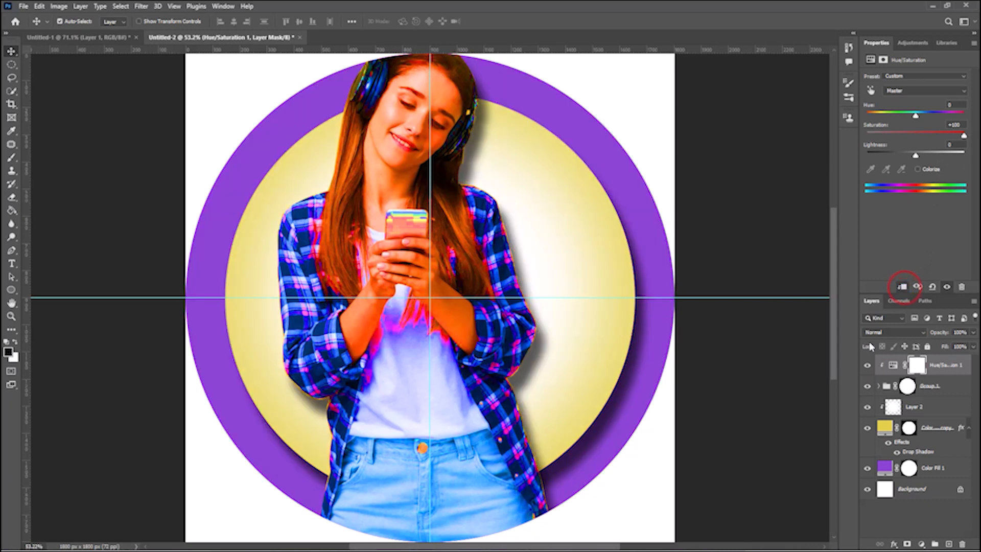
Set the Hue/Saturation layer's fill to 14% and its blend mode to Color Burn, and compare the image with and without it.
left_click(972, 347)
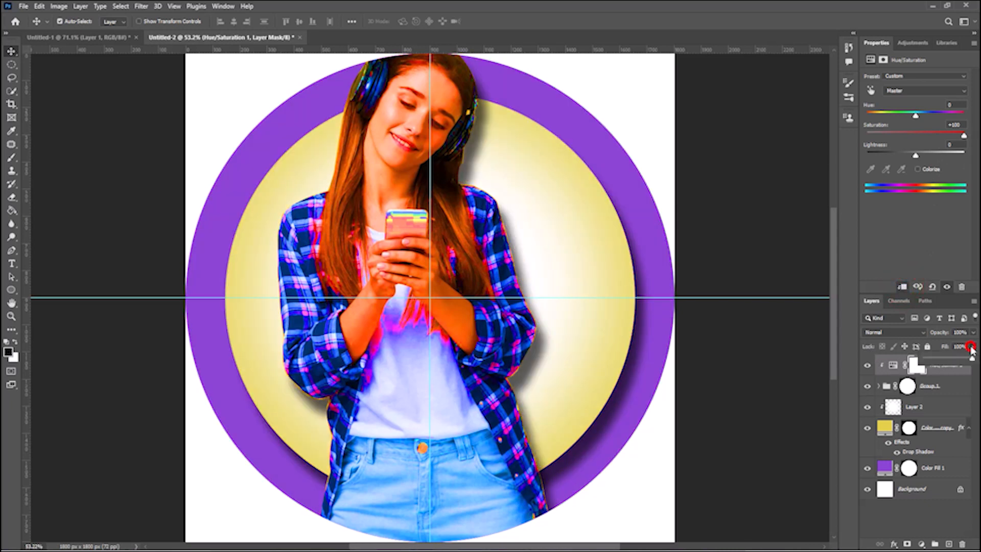
left_click_drag(964, 361, 938, 361)
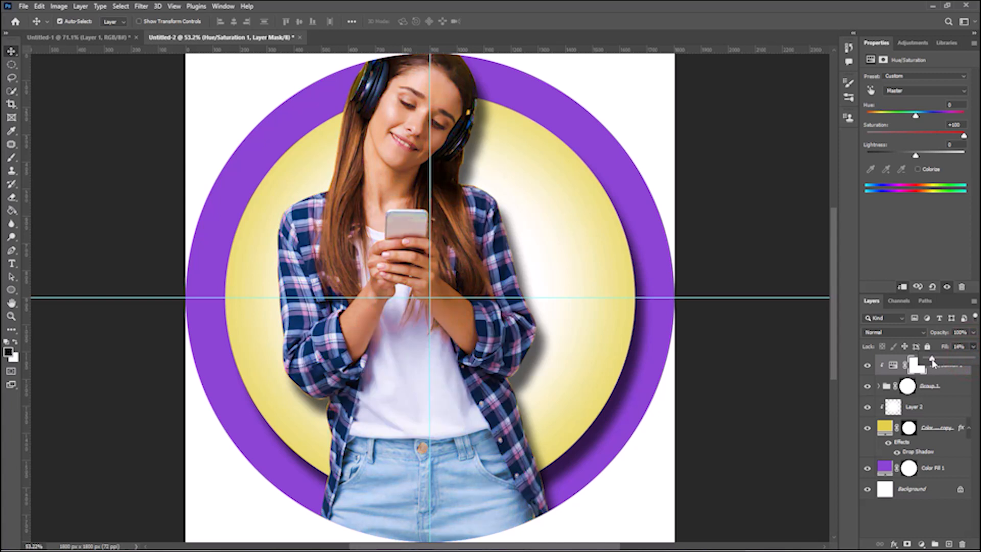
left_click(972, 347)
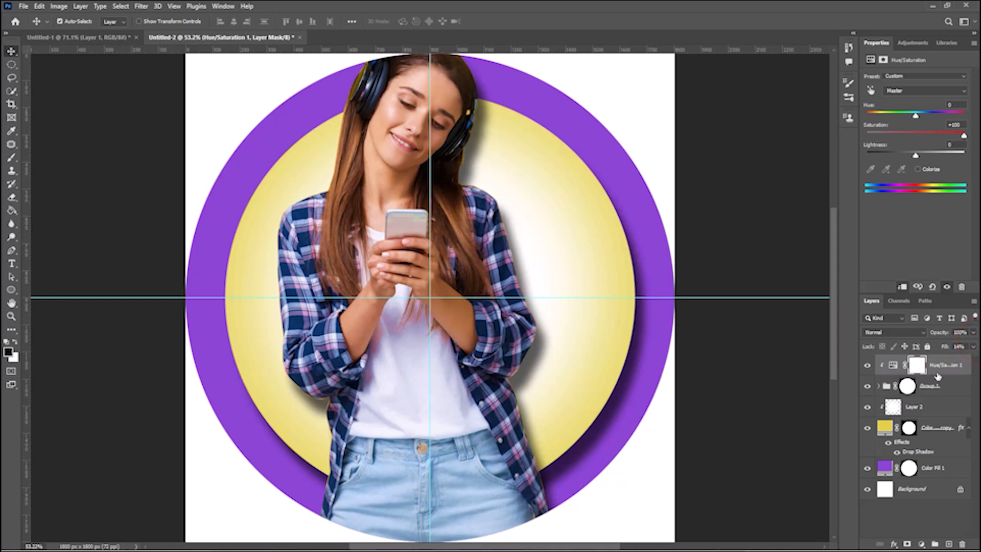
left_click(912, 332)
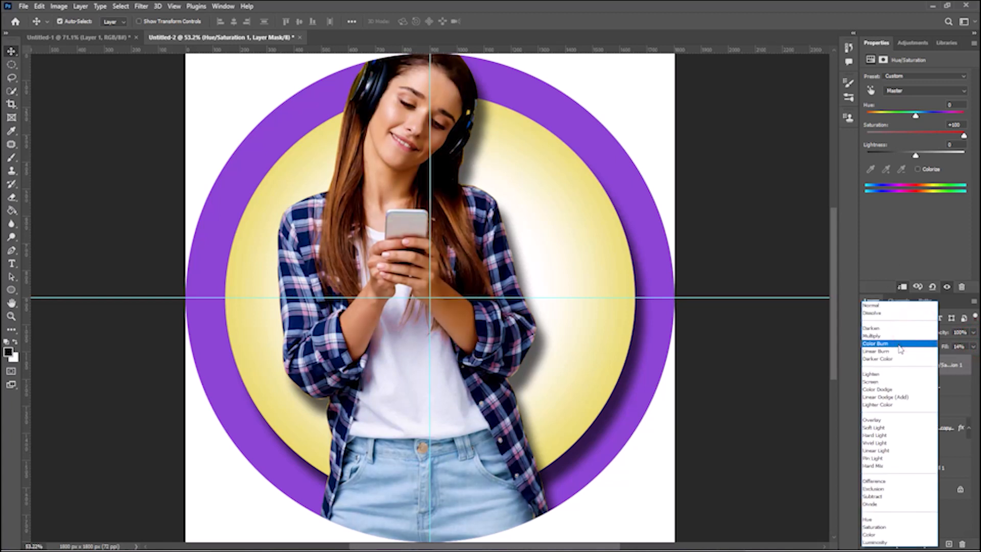
left_click(900, 344)
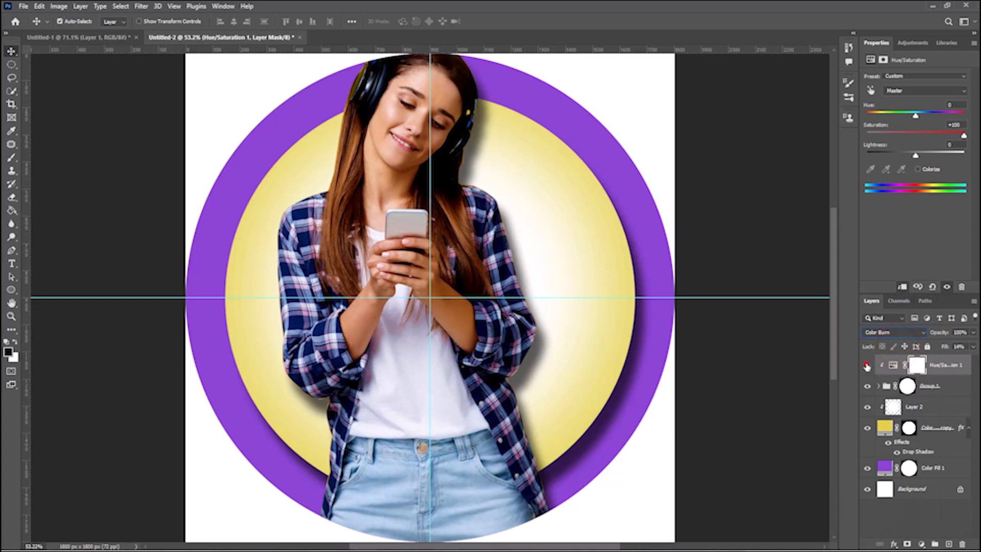
left_click(867, 364)
left_click(866, 365)
Duplicate the clipped Hue/Saturation adjustment layer within the same document, keeping the suggested name.
right_click(943, 366)
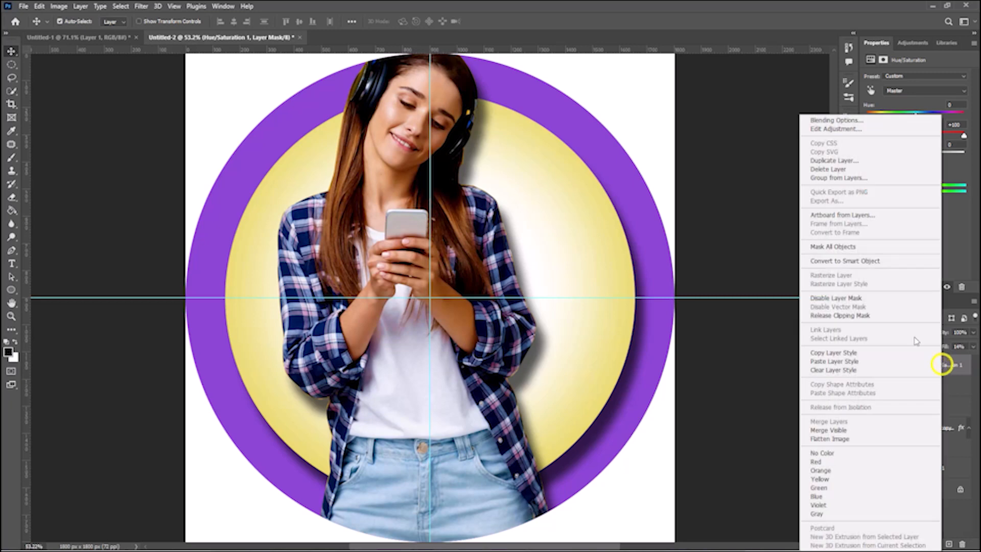
left_click(846, 161)
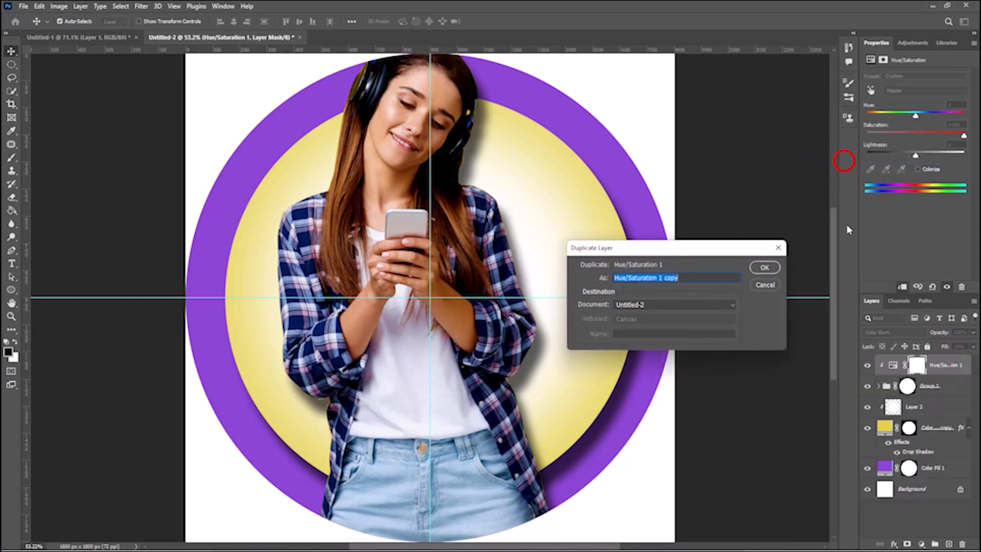
left_click(764, 268)
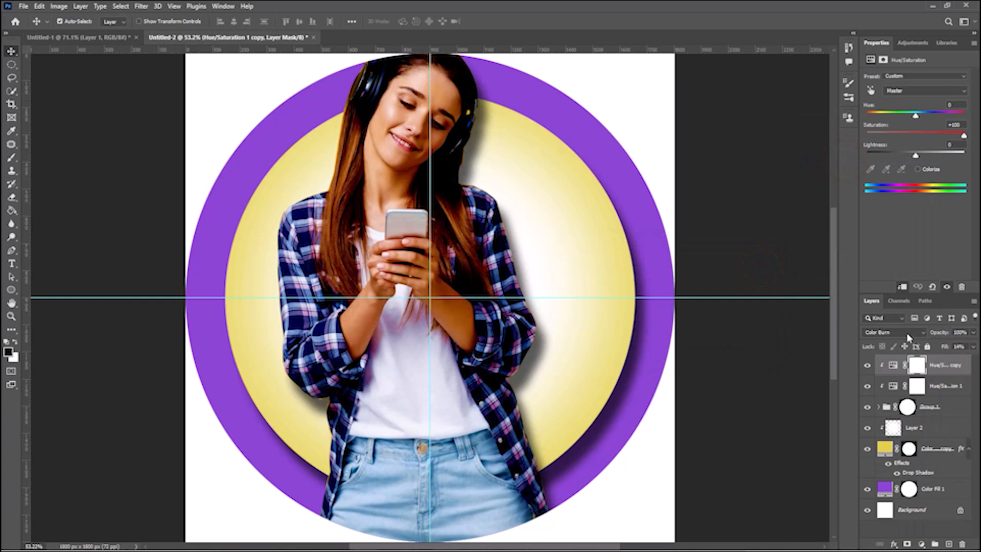
Set the duplicated Hue/Saturation layer's blend mode to Color Dodge and compare the image with and without it.
left_click(908, 334)
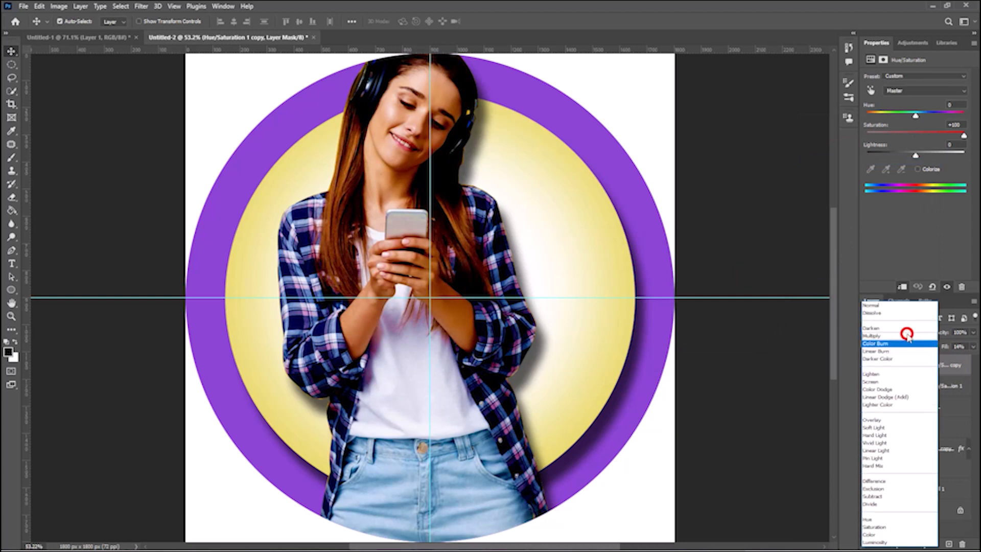
left_click(889, 389)
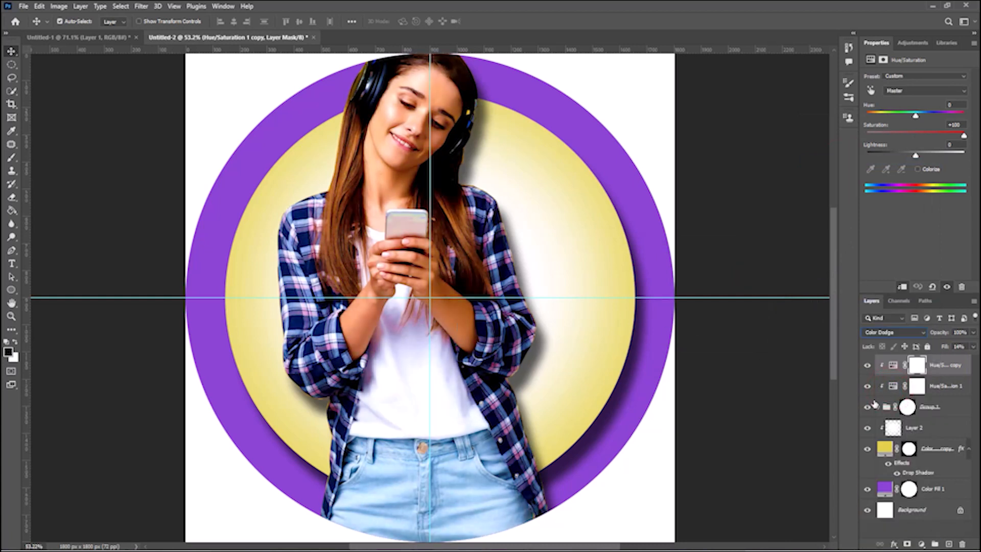
left_click(869, 365)
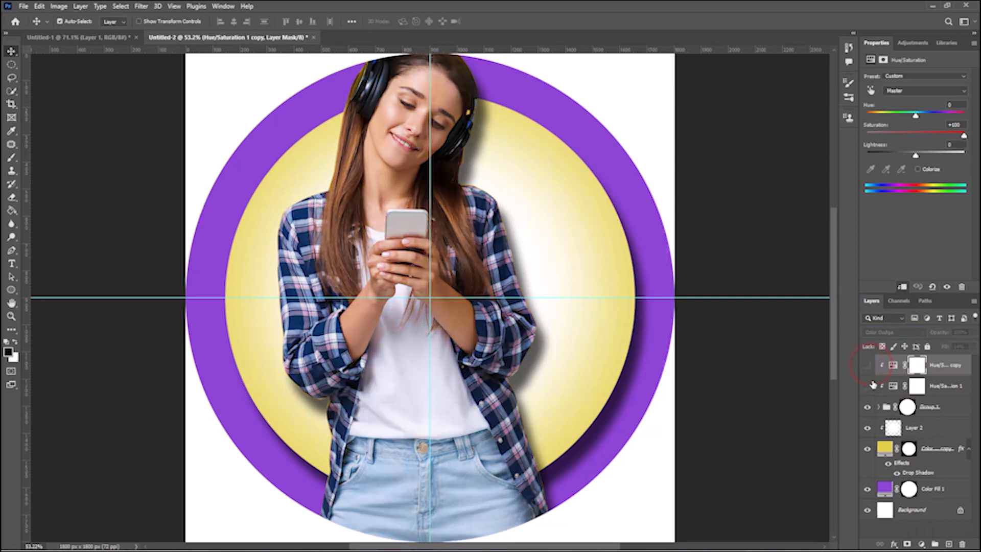
left_click(869, 366)
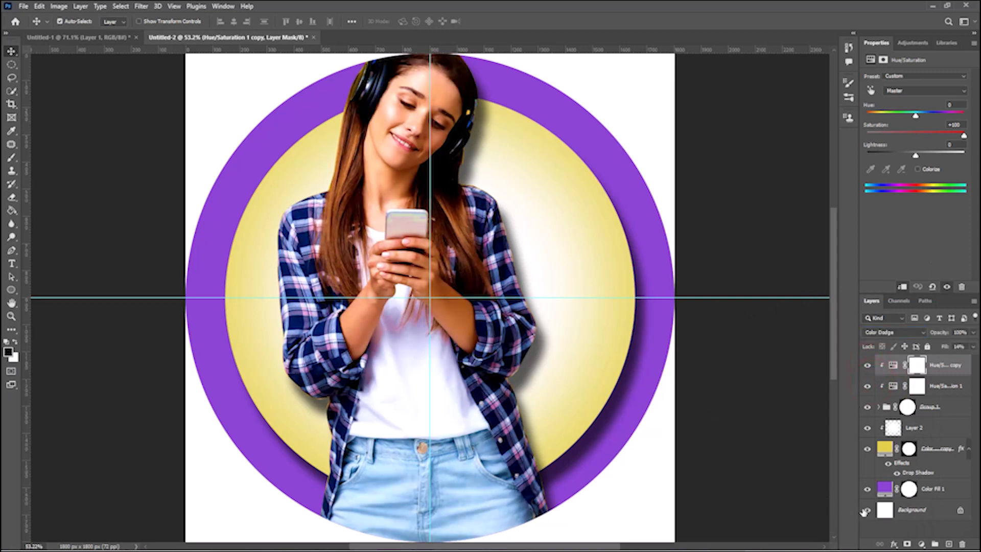
Hide the white Background layer and start an Export As of the design, choosing the export file format.
left_click(866, 509)
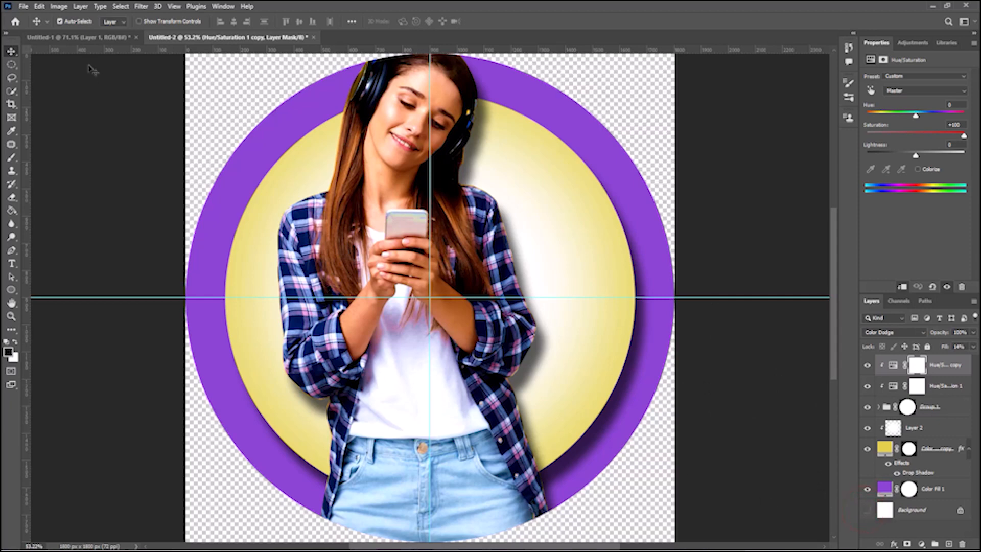
left_click(27, 7)
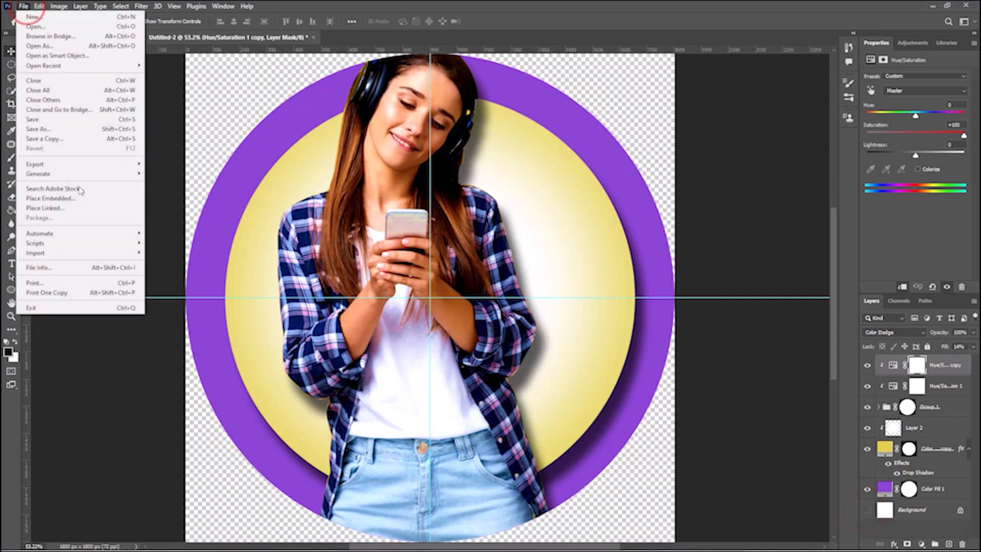
mouse_move(92, 164)
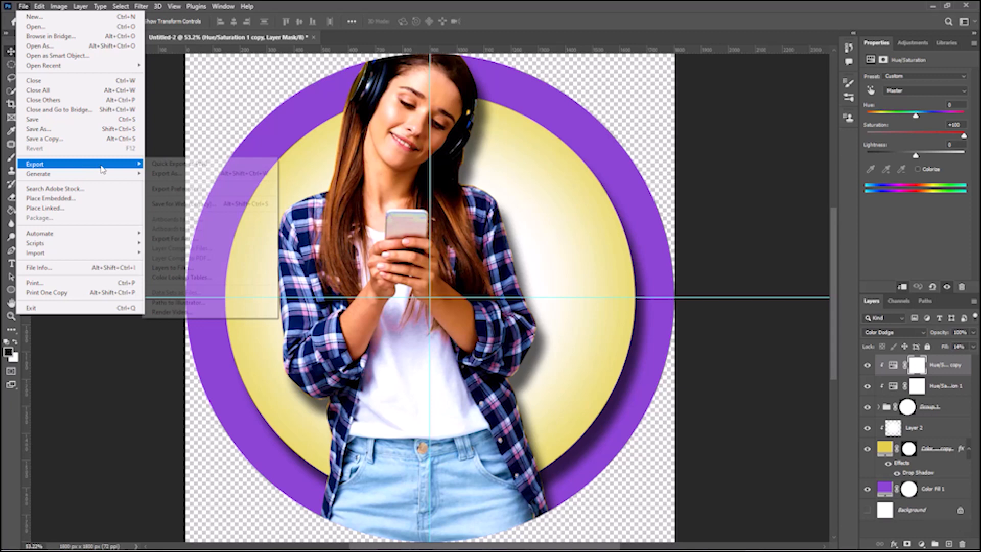
left_click(174, 174)
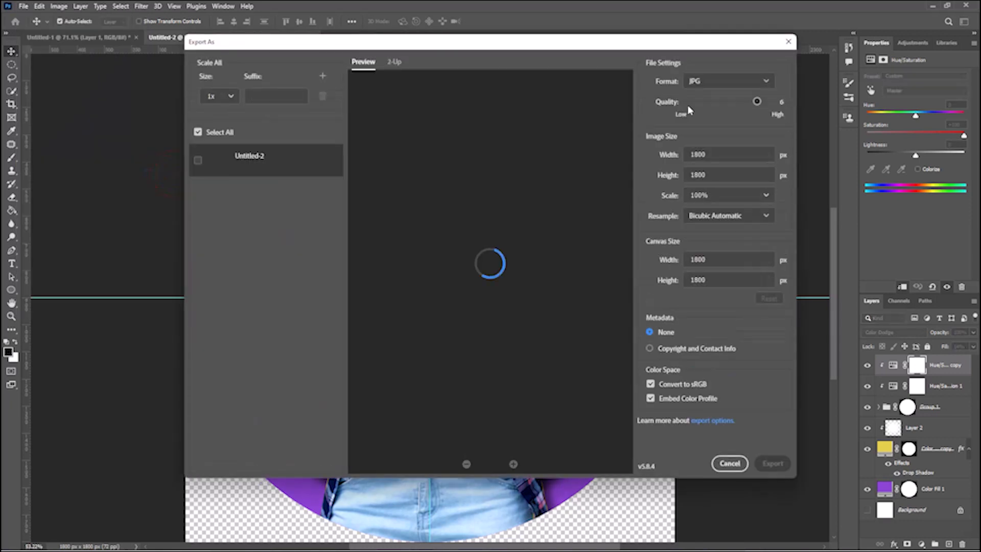
left_click(717, 82)
left_click(714, 100)
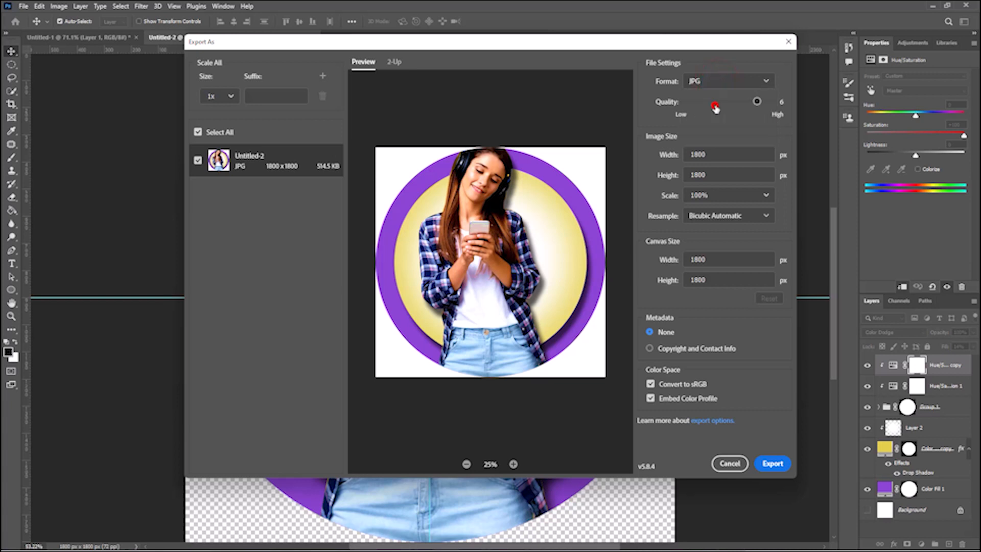